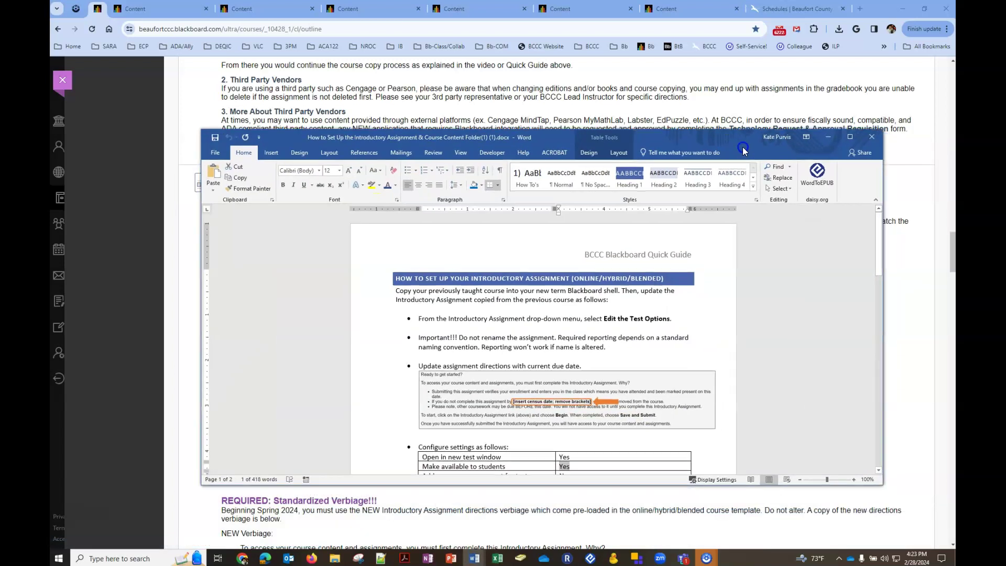
{"action": "scroll", "coordinate": [520, 343], "scroll_direction": "down", "scroll_amount": 2}
{"action": "scroll", "coordinate": [531, 347], "scroll_direction": "down", "scroll_amount": 2}
{"action": "scroll", "coordinate": [532, 346], "scroll_direction": "down", "scroll_amount": 1}
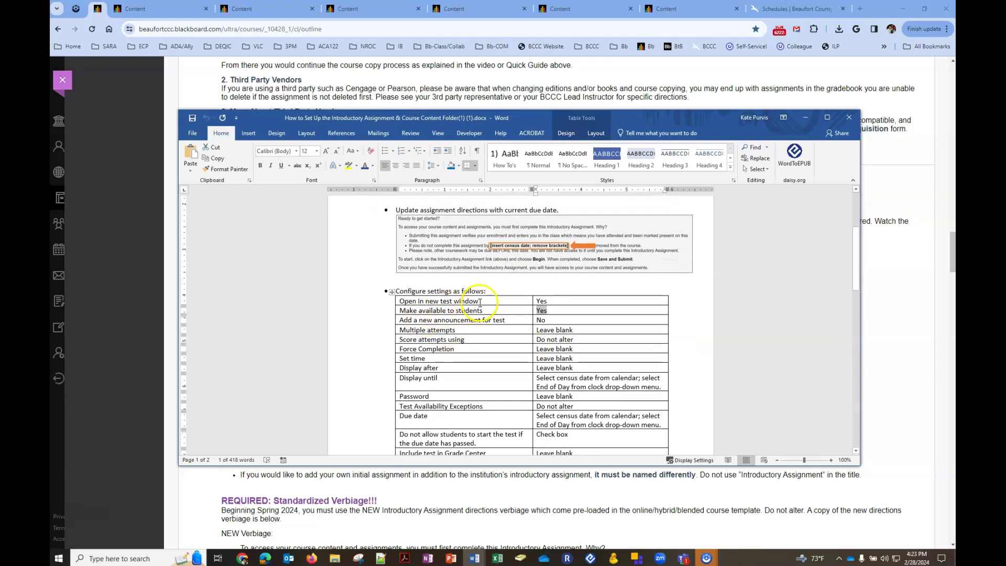
{"action": "scroll", "coordinate": [487, 315], "scroll_direction": "down", "scroll_amount": 2}
{"action": "scroll", "coordinate": [492, 390], "scroll_direction": "down", "scroll_amount": 2}
{"action": "scroll", "coordinate": [488, 397], "scroll_direction": "up", "scroll_amount": 1}
{"action": "scroll", "coordinate": [479, 402], "scroll_direction": "up", "scroll_amount": 3}
{"action": "scroll", "coordinate": [479, 403], "scroll_direction": "up", "scroll_amount": 2}
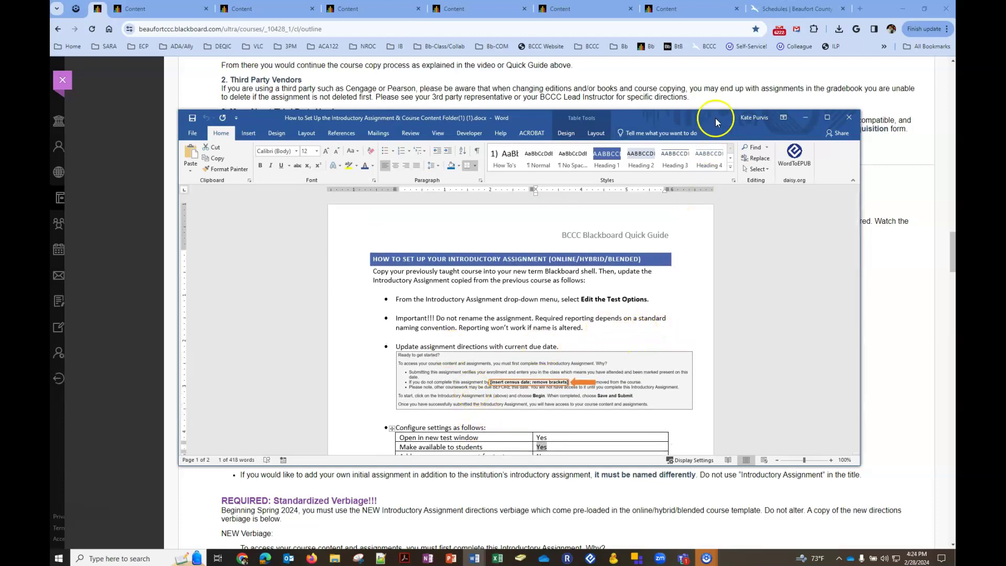
Minimize the Word setup guide so the Blackboard course page shows
{"action": "left_click", "coordinate": [806, 117]}
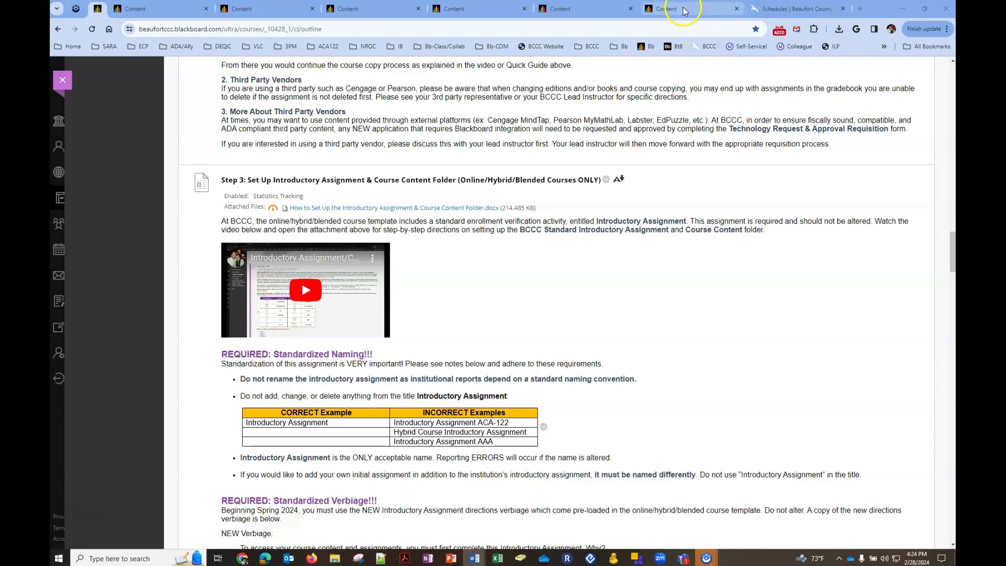
Switch to the blank course tab and open the Introductory Assignment's action menu
{"action": "left_click", "coordinate": [583, 8]}
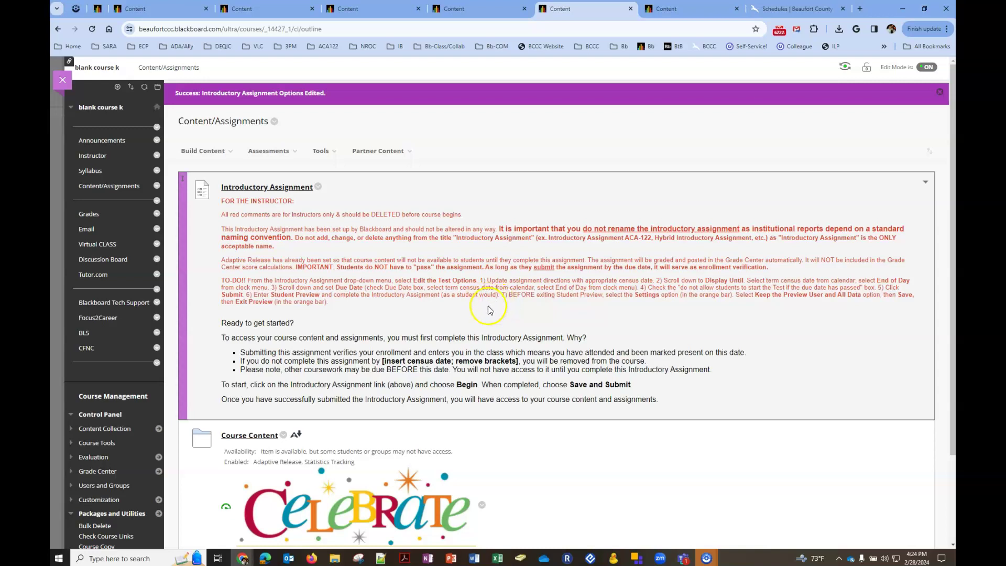
{"action": "left_click", "coordinate": [318, 189]}
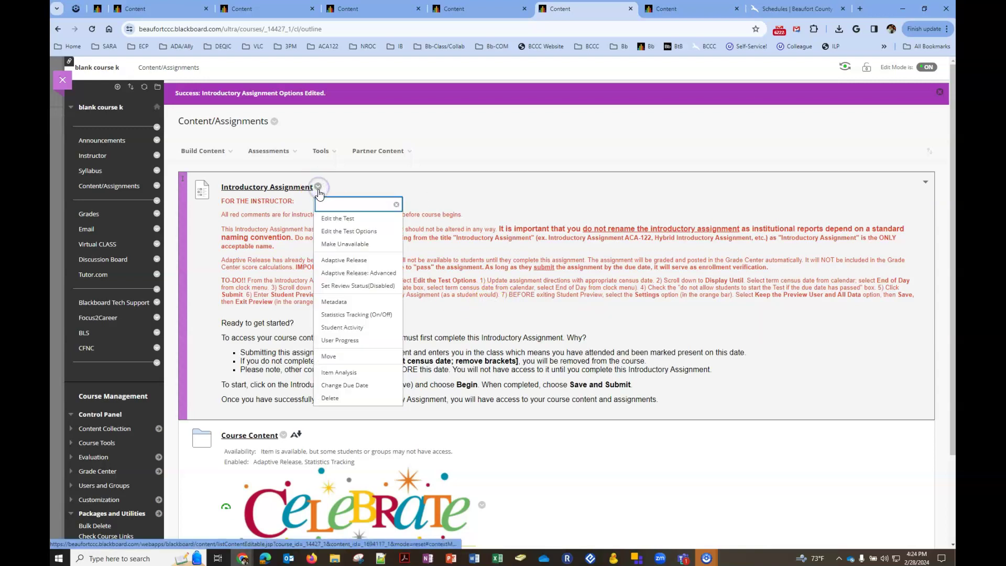
Open Edit the Test Options and delete the red FOR THE INSTRUCTOR notes and blank line from the directions
{"action": "left_click", "coordinate": [369, 232]}
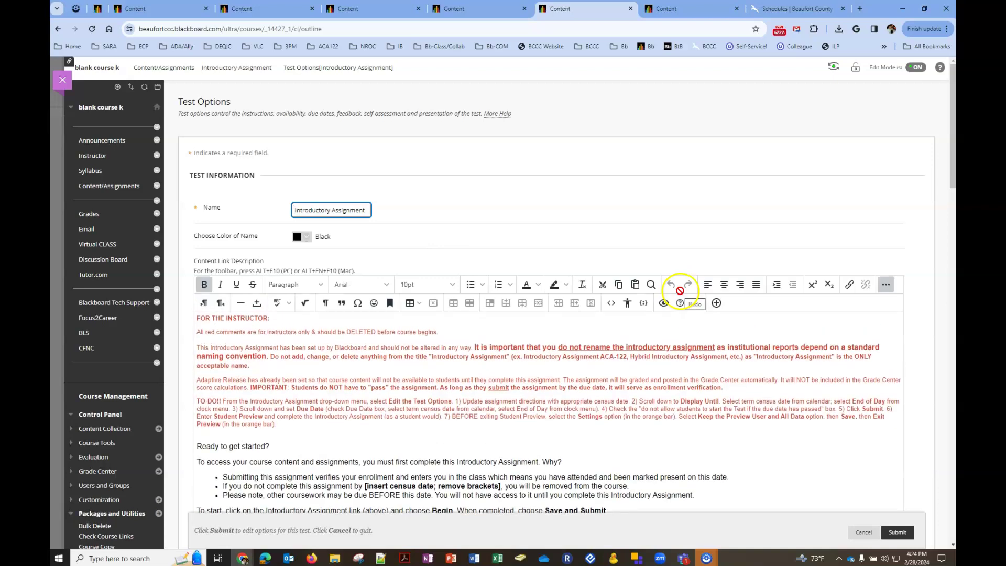
{"action": "scroll", "coordinate": [188, 259], "scroll_direction": "down", "scroll_amount": 2}
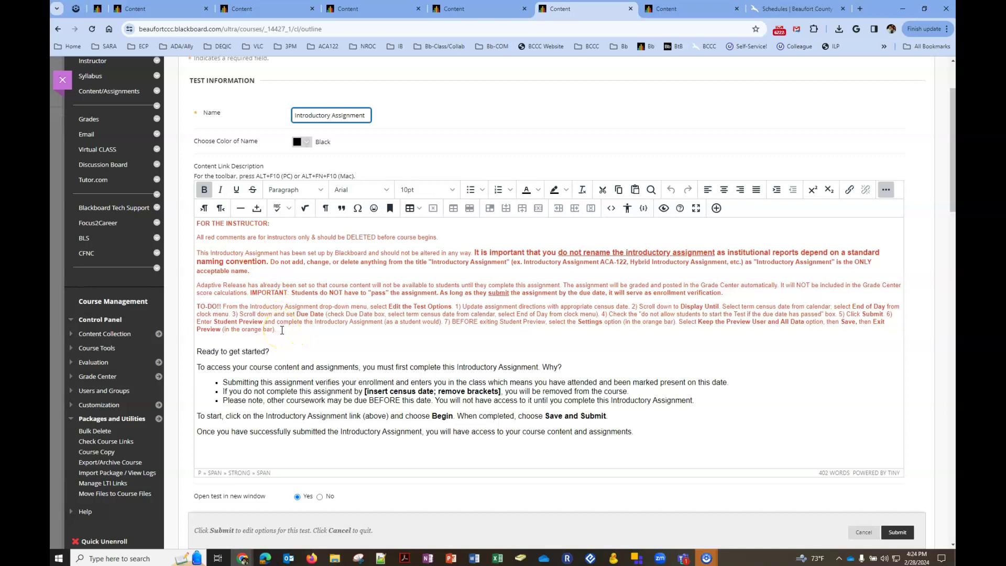
{"action": "left_click_drag", "start_coordinate": [283, 330], "coordinate": [192, 223]}
{"action": "key", "text": "Delete"}
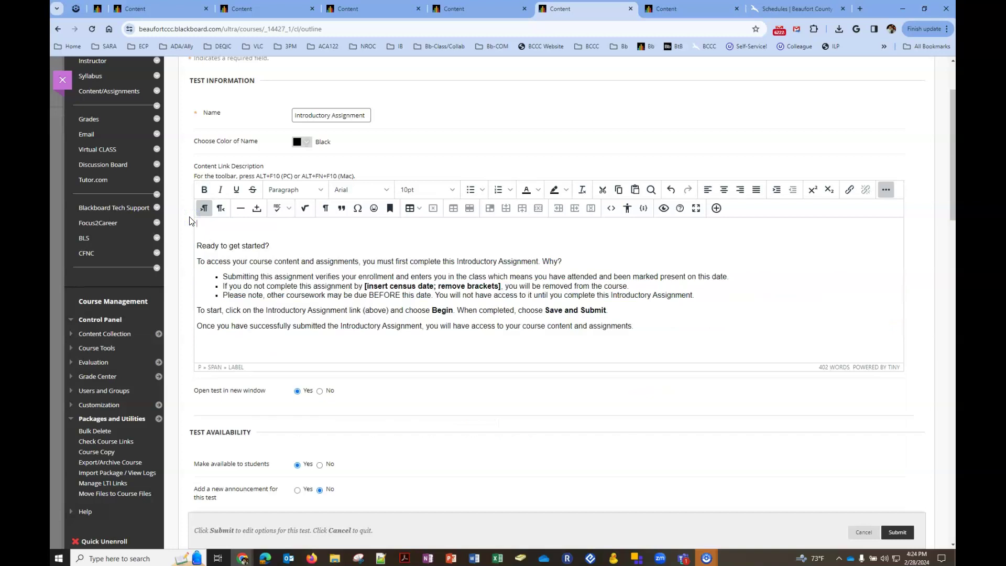
{"action": "left_click", "coordinate": [196, 245]}
{"action": "key", "text": "BackSpace"}
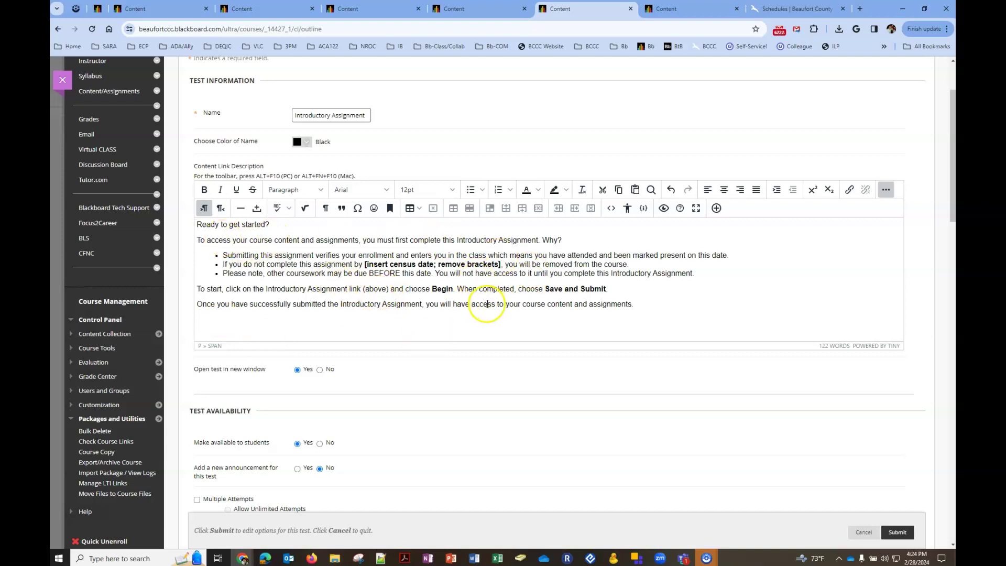
Highlight the census-date placeholder in the directions, then clear the selection
{"action": "left_click_drag", "start_coordinate": [365, 264], "coordinate": [456, 265]}
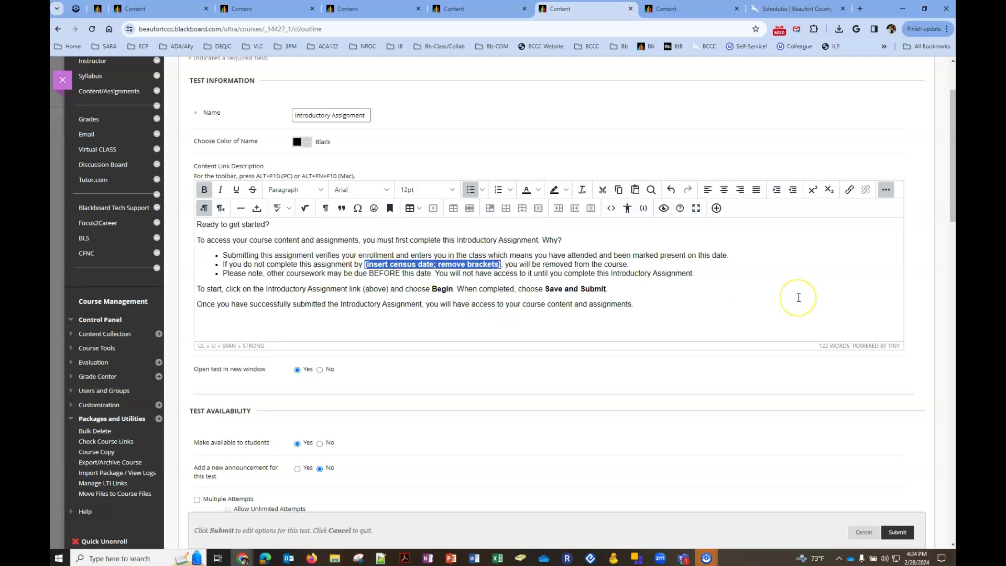
{"action": "left_click", "coordinate": [772, 299]}
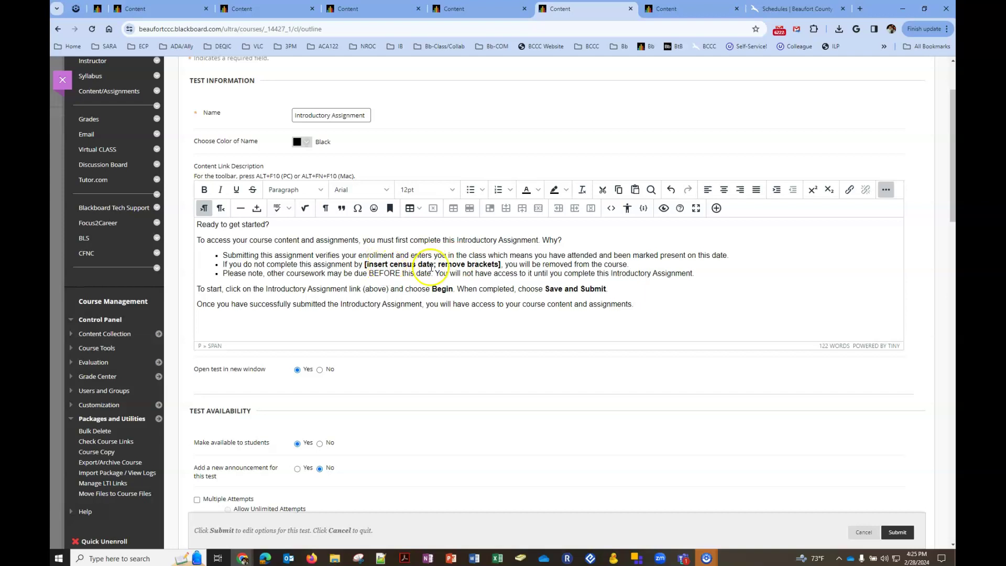
{"action": "left_click", "coordinate": [674, 9]}
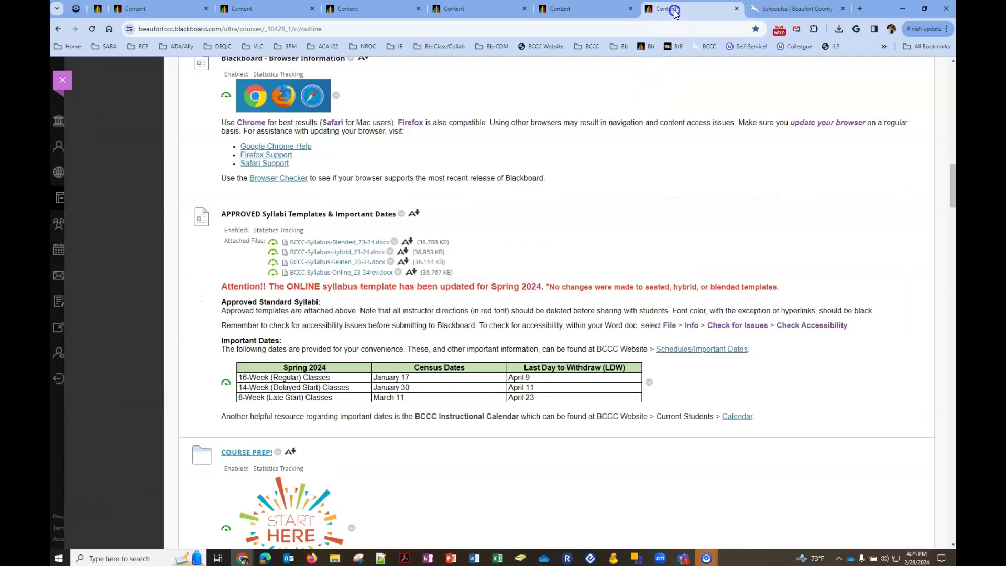
{"action": "mouse_move", "coordinate": [571, 315]}
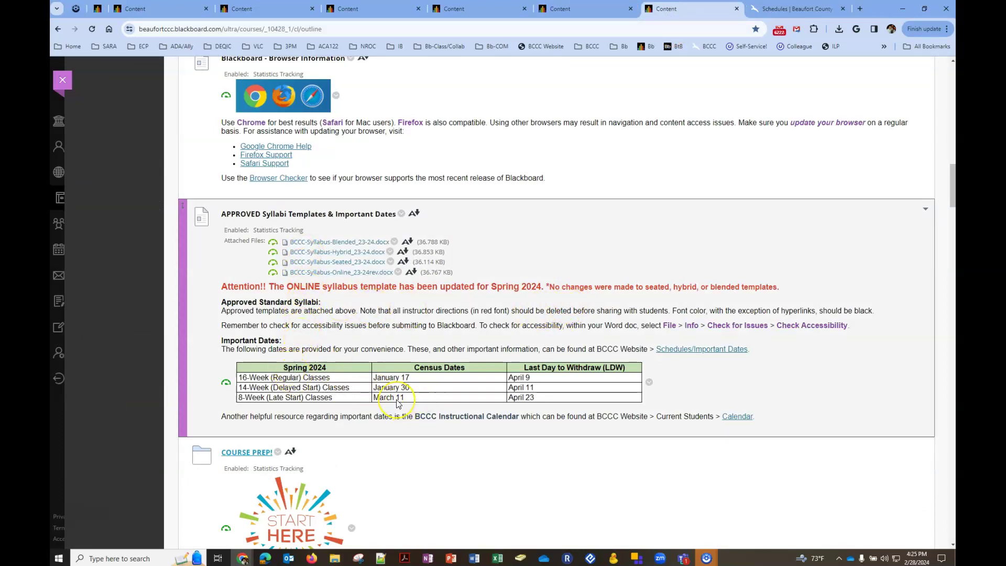
{"action": "left_click", "coordinate": [783, 8]}
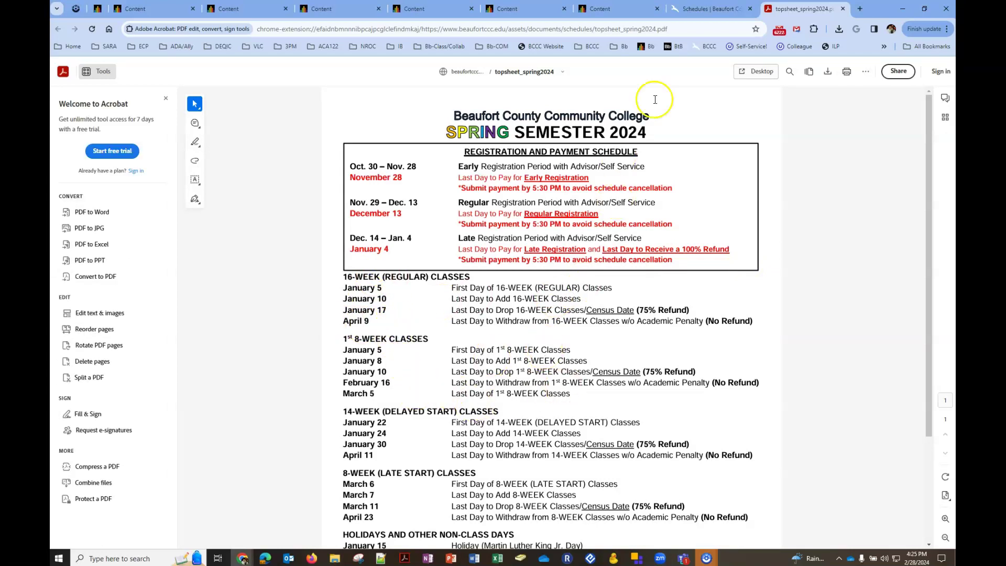
Return to the Test Options tab and select the census-date placeholder to replace with March 11, 2024
{"action": "left_click", "coordinate": [598, 10]}
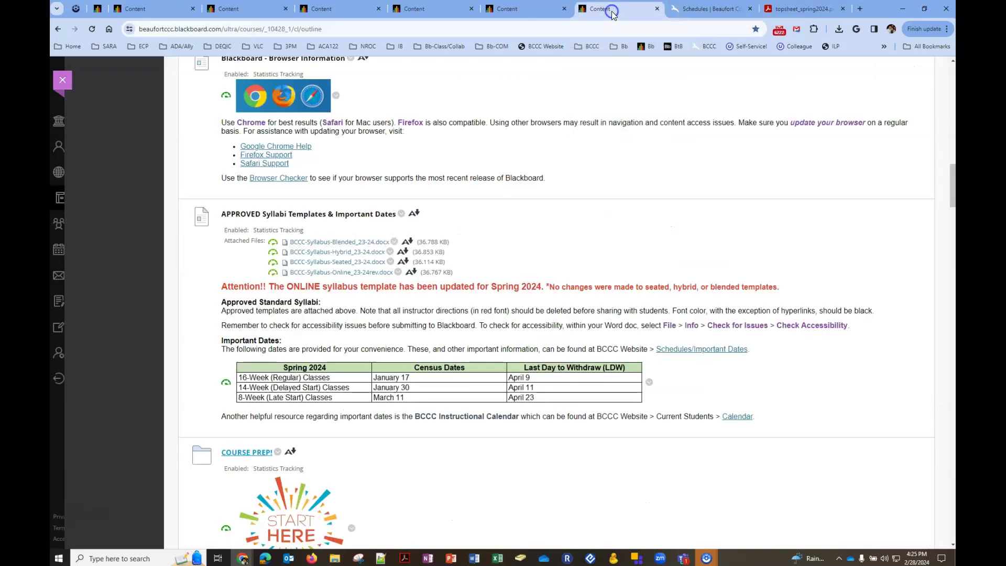
{"action": "left_click", "coordinate": [534, 9]}
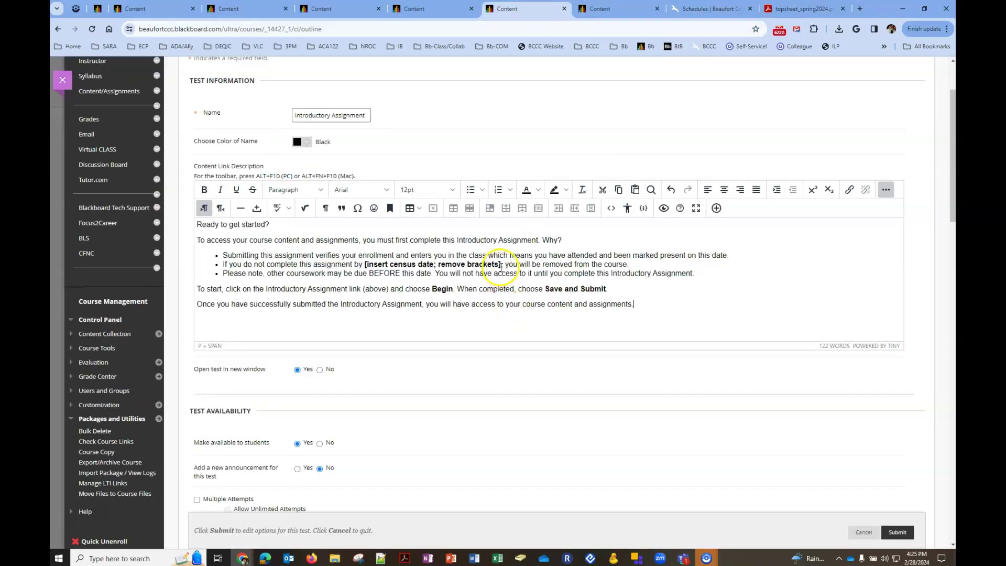
{"action": "left_click_drag", "start_coordinate": [500, 265], "coordinate": [367, 265]}
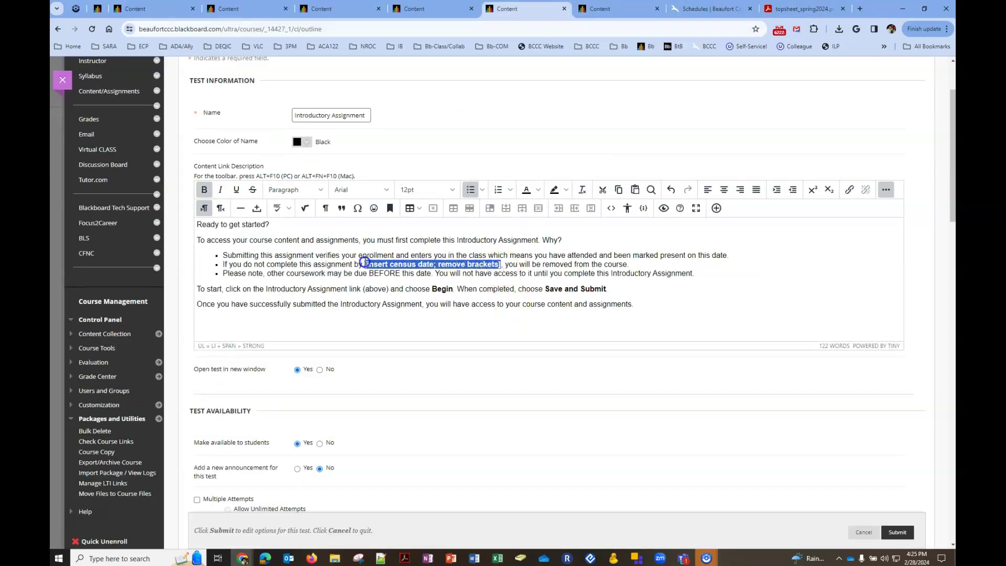
{"action": "type", "text": "March 11, 2024"}
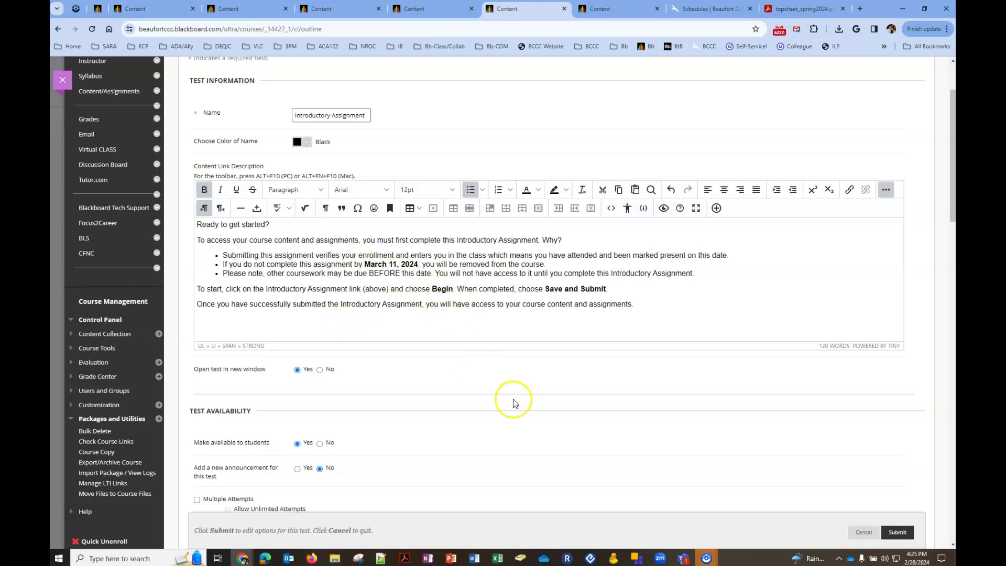
{"action": "scroll", "coordinate": [513, 401], "scroll_direction": "down", "scroll_amount": 2}
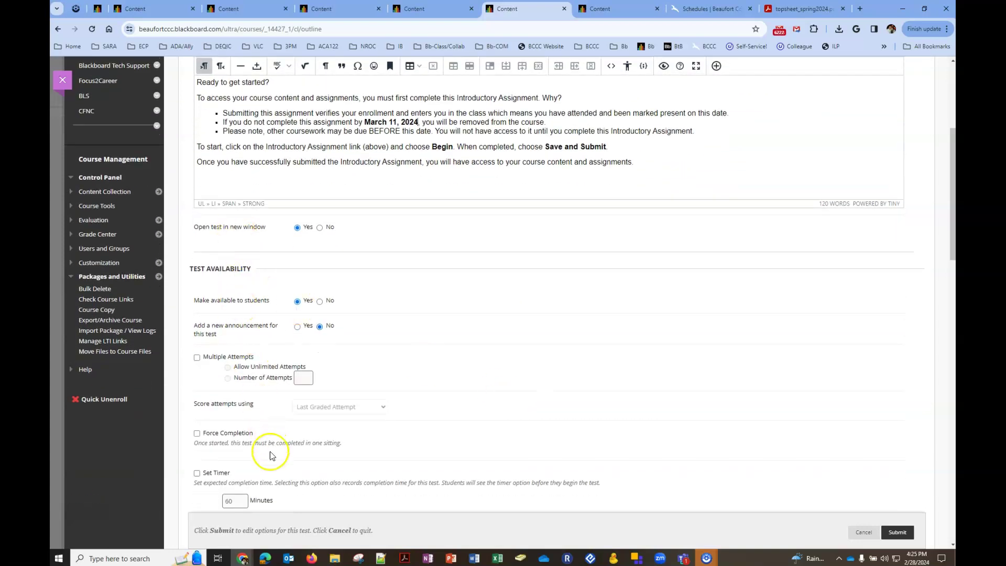
{"action": "scroll", "coordinate": [270, 456], "scroll_direction": "down", "scroll_amount": 2}
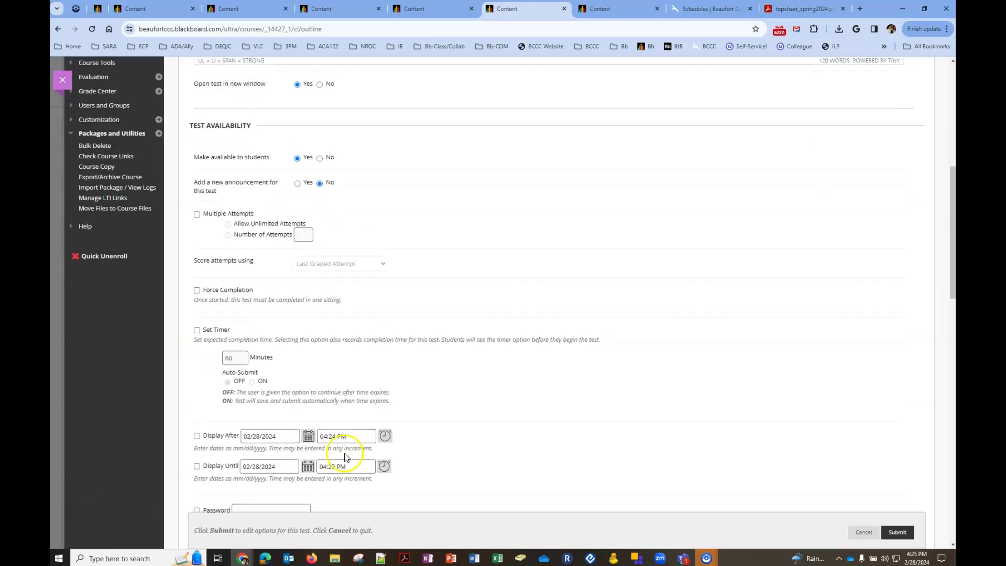
{"action": "scroll", "coordinate": [344, 457], "scroll_direction": "up", "scroll_amount": 2}
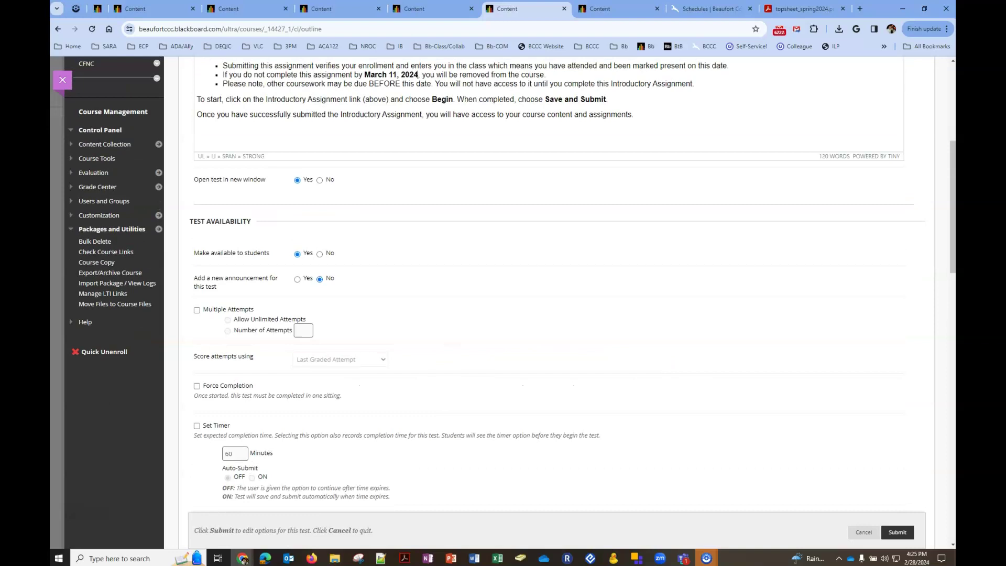
{"action": "left_click", "coordinate": [474, 558]}
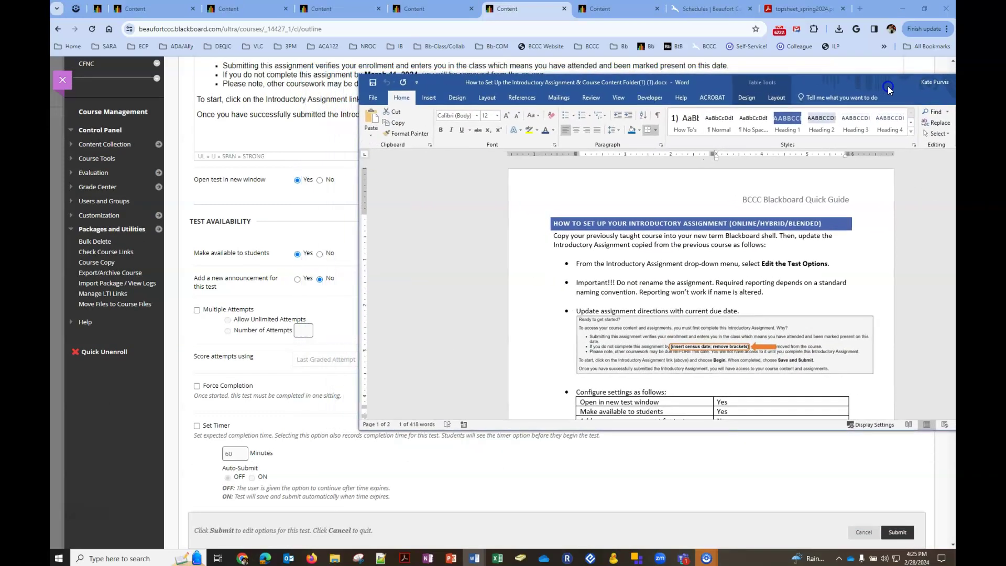
{"action": "left_click_drag", "start_coordinate": [888, 91], "coordinate": [902, 93]}
{"action": "scroll", "coordinate": [741, 304], "scroll_direction": "down", "scroll_amount": 3}
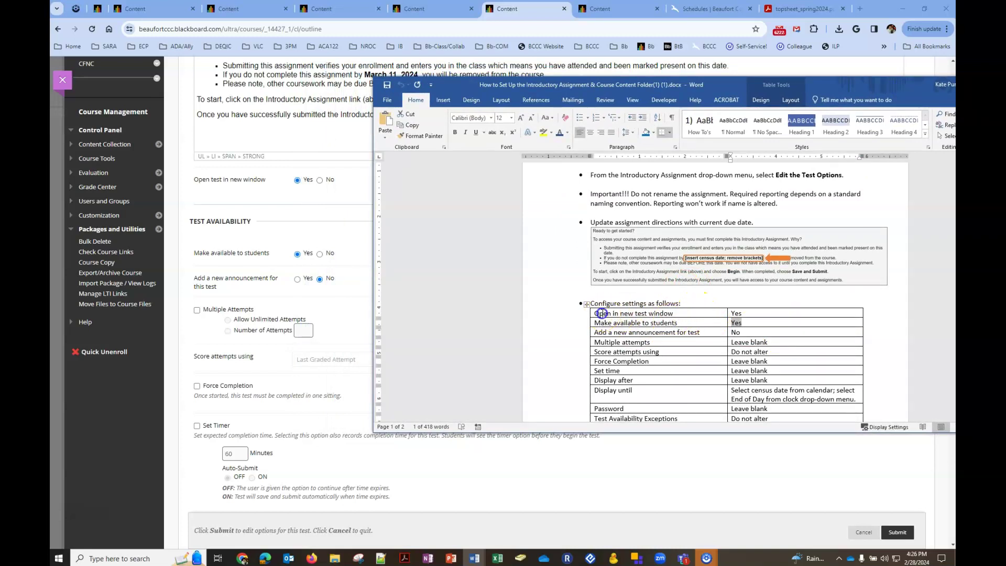
{"action": "left_click_drag", "start_coordinate": [595, 313], "coordinate": [681, 311]}
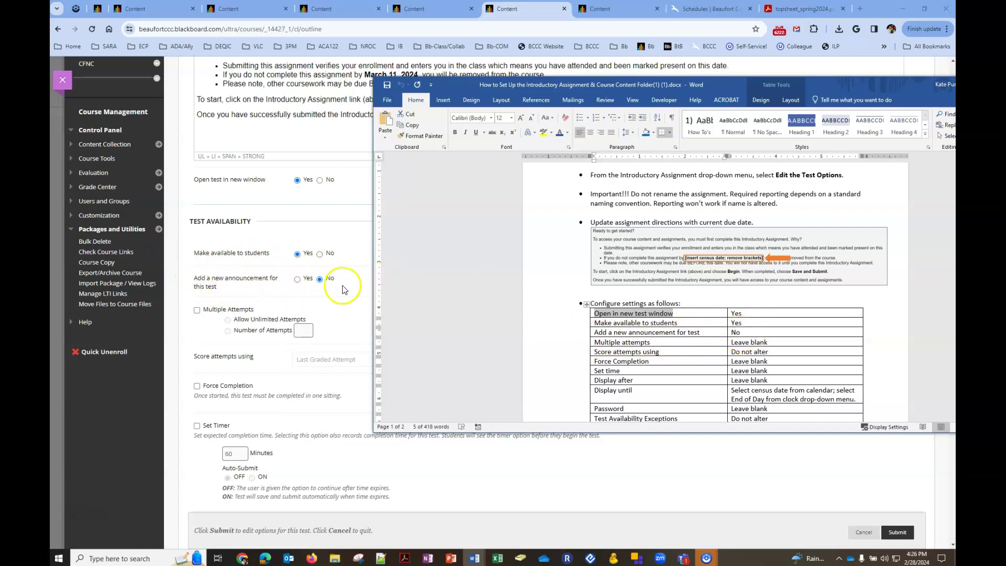
{"action": "scroll", "coordinate": [207, 348], "scroll_direction": "down", "scroll_amount": 2}
{"action": "scroll", "coordinate": [236, 338], "scroll_direction": "down", "scroll_amount": 3}
{"action": "scroll", "coordinate": [702, 358], "scroll_direction": "down", "scroll_amount": 2}
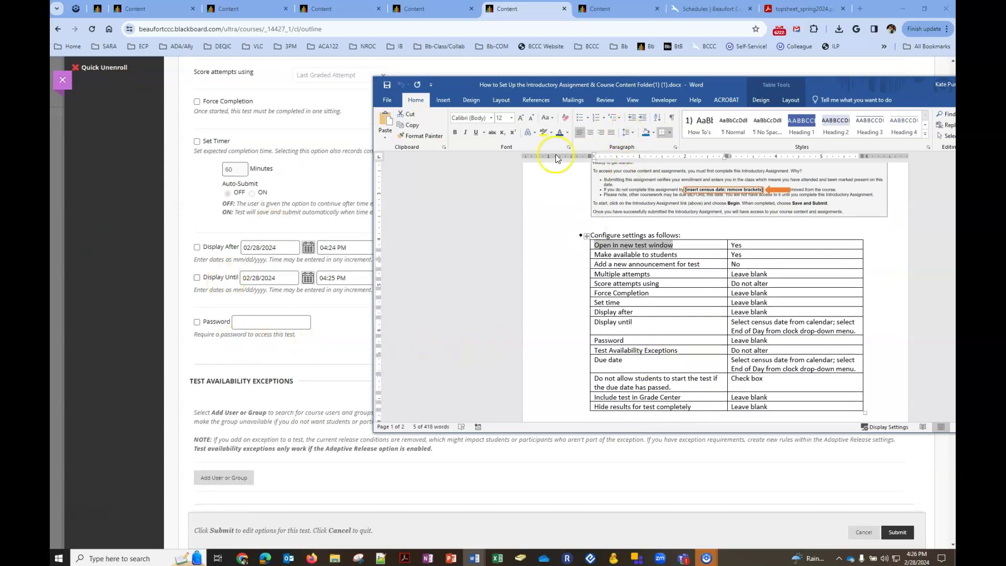
{"action": "left_click_drag", "start_coordinate": [856, 87], "coordinate": [892, 99]}
Enable Display Until and set its date to 03/11/2024 from the calendar
{"action": "left_click", "coordinate": [912, 96]}
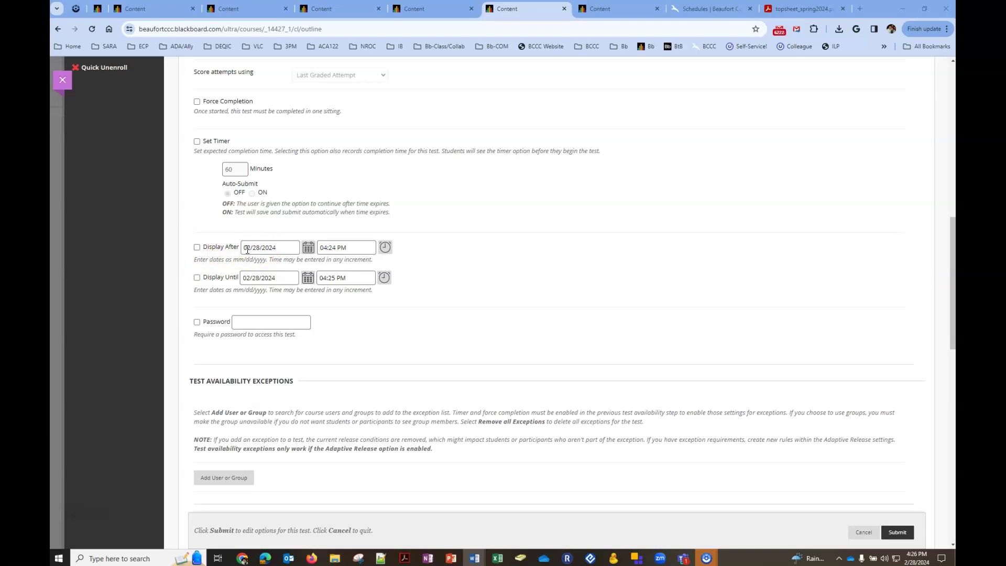
{"action": "left_click", "coordinate": [196, 279]}
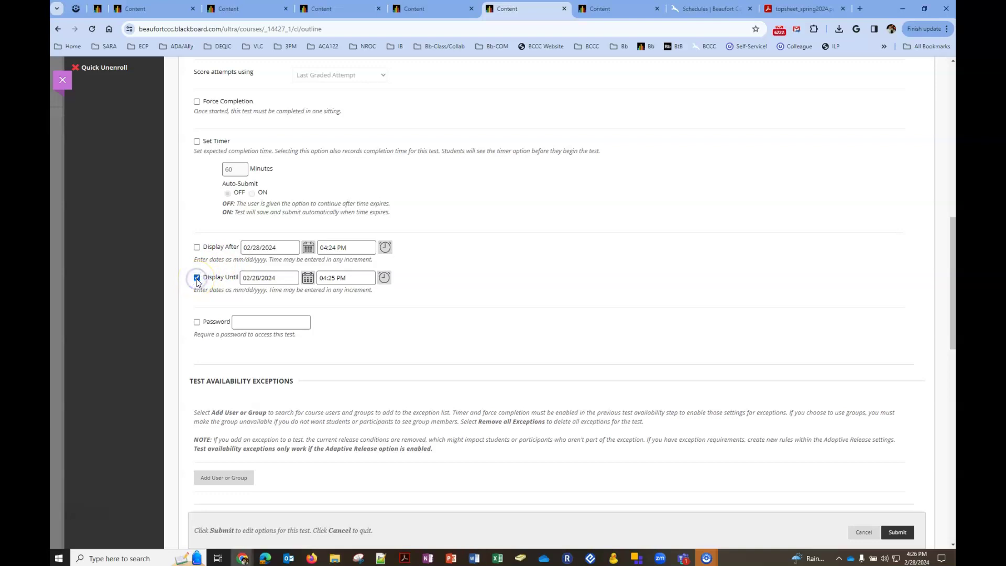
{"action": "left_click", "coordinate": [308, 278]}
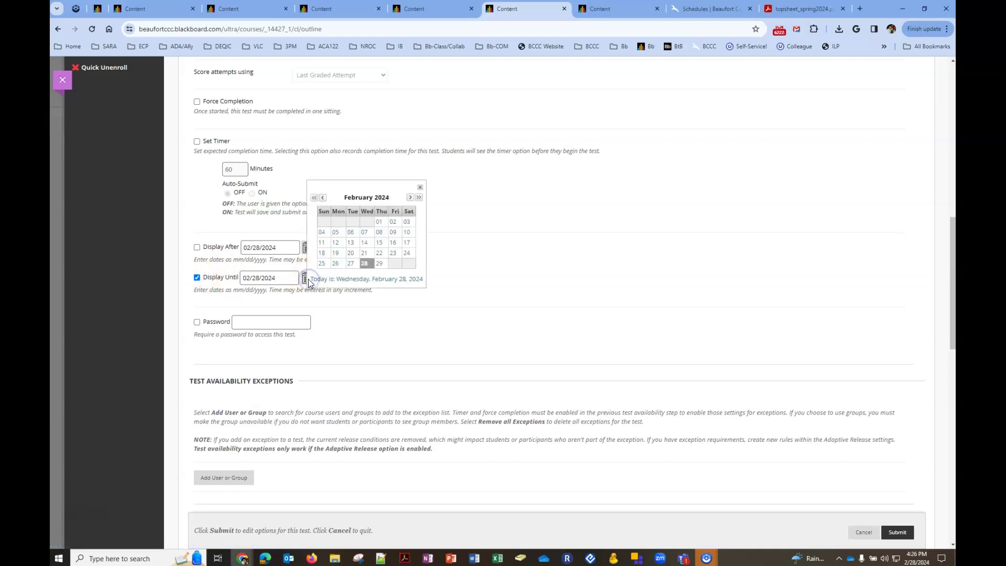
{"action": "left_click", "coordinate": [410, 197]}
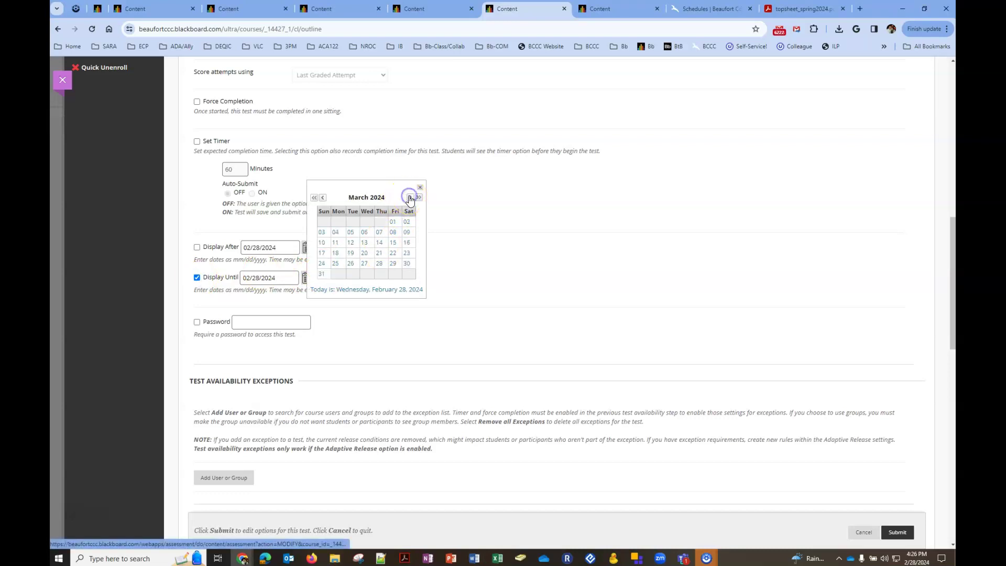
{"action": "left_click", "coordinate": [336, 243]}
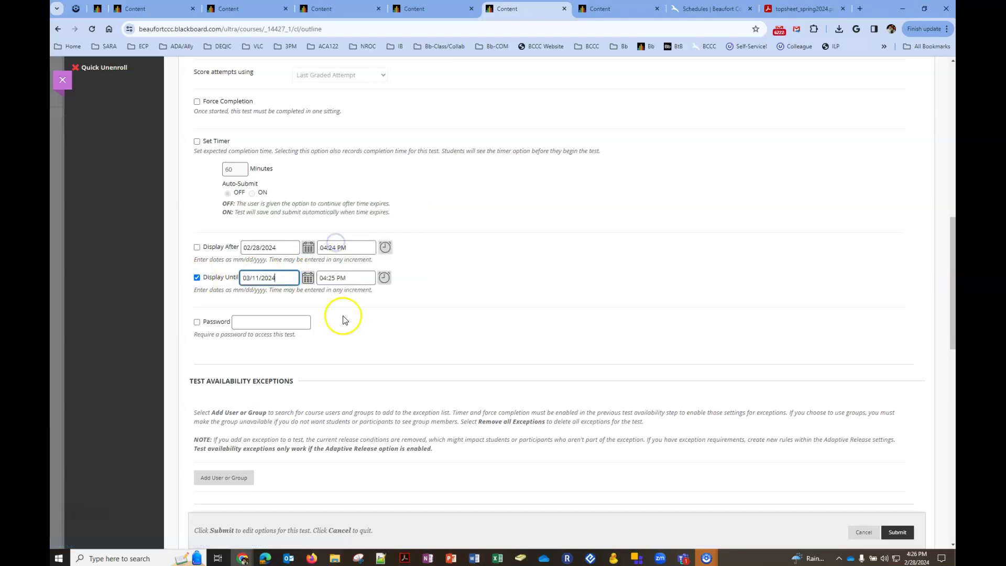
Set the Display Until time to End of Day (11:59 PM)
{"action": "left_click", "coordinate": [384, 279]}
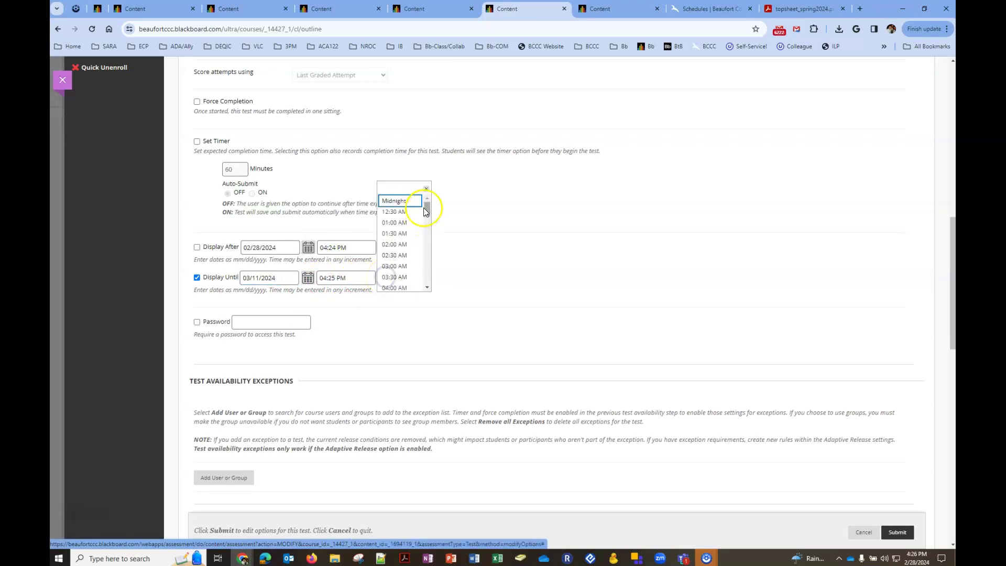
{"action": "left_click_drag", "start_coordinate": [427, 207], "coordinate": [423, 278]}
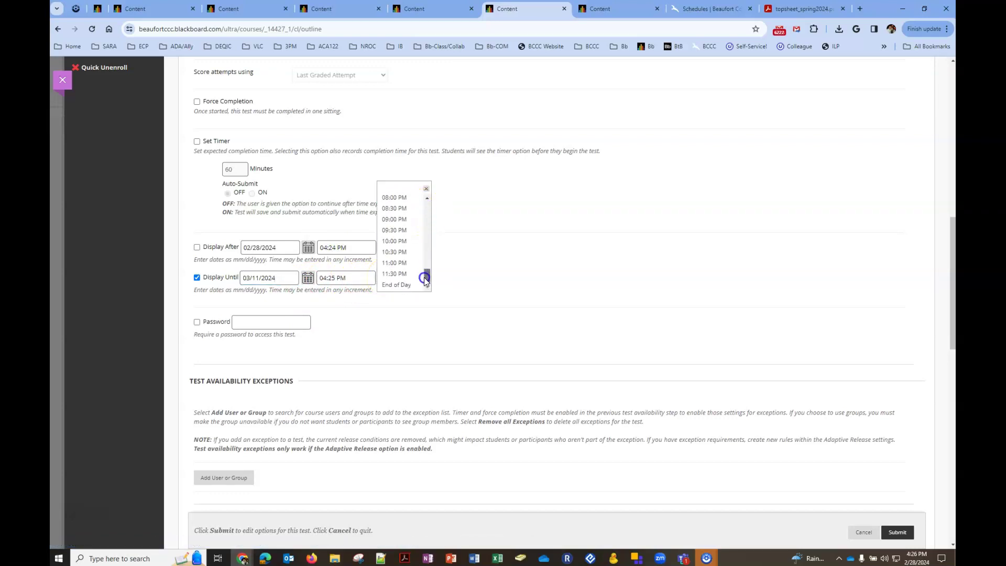
{"action": "left_click", "coordinate": [396, 286]}
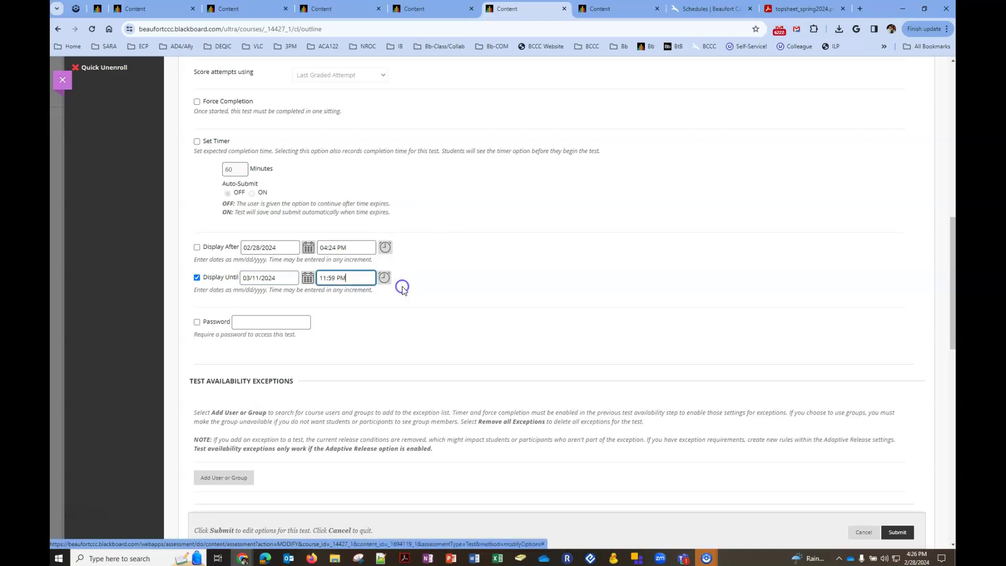
{"action": "left_click", "coordinate": [229, 281]}
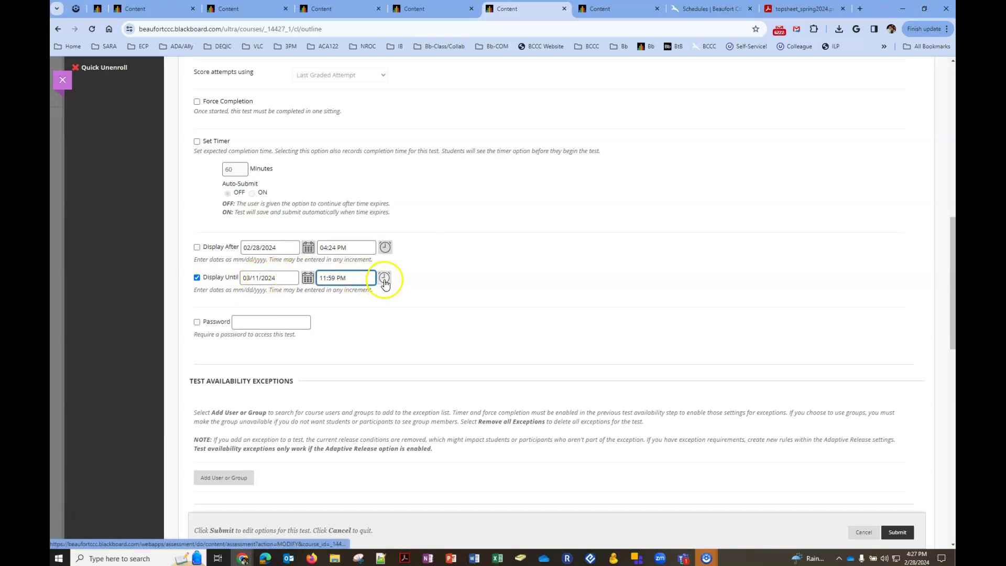
{"action": "scroll", "coordinate": [451, 303], "scroll_direction": "down", "scroll_amount": 1}
{"action": "scroll", "coordinate": [452, 304], "scroll_direction": "down", "scroll_amount": 2}
{"action": "scroll", "coordinate": [450, 309], "scroll_direction": "down", "scroll_amount": 1}
{"action": "scroll", "coordinate": [449, 308], "scroll_direction": "down", "scroll_amount": 1}
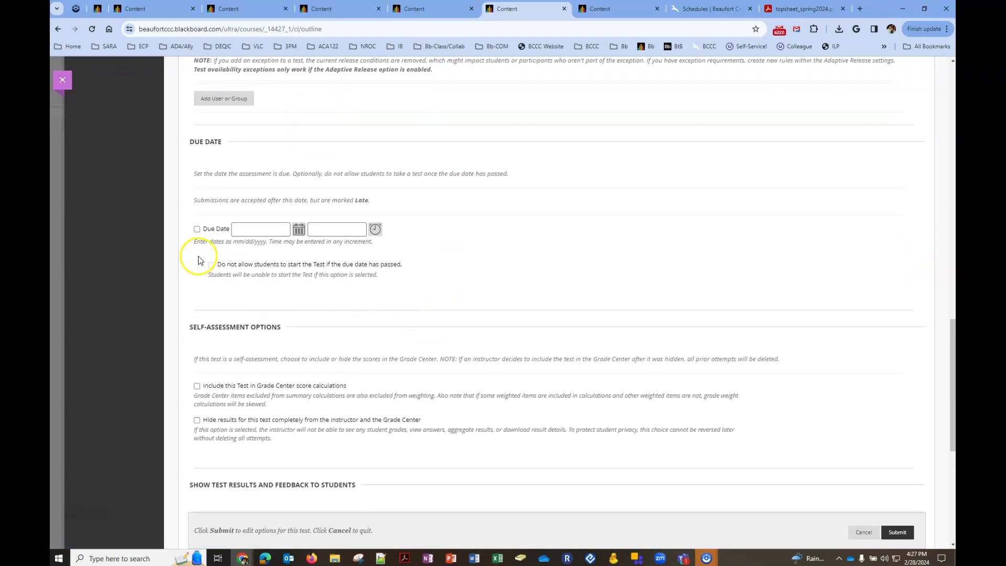
Enable Due Date and set it to 03/11/2024 from the calendar
{"action": "left_click", "coordinate": [197, 229]}
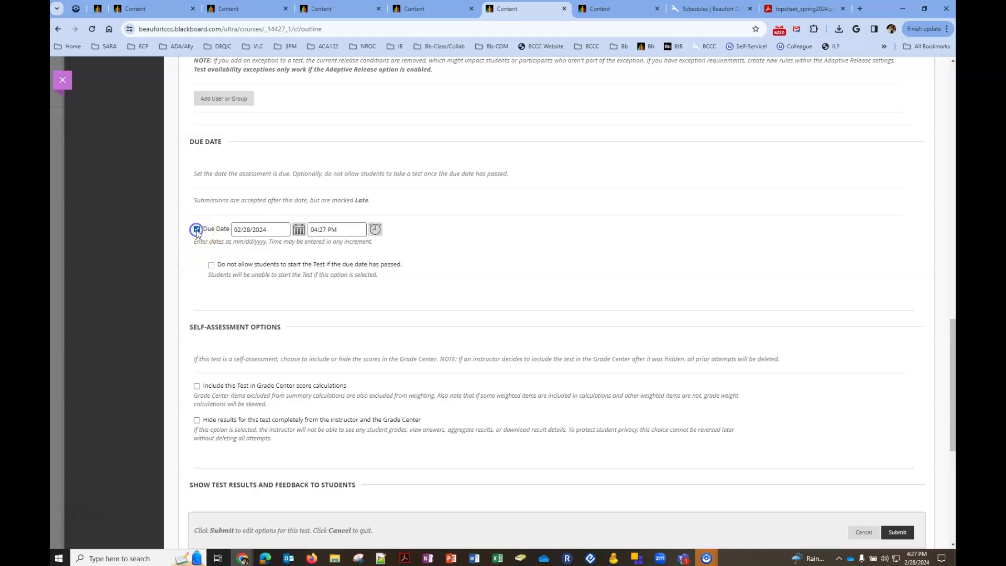
{"action": "left_click", "coordinate": [299, 231]}
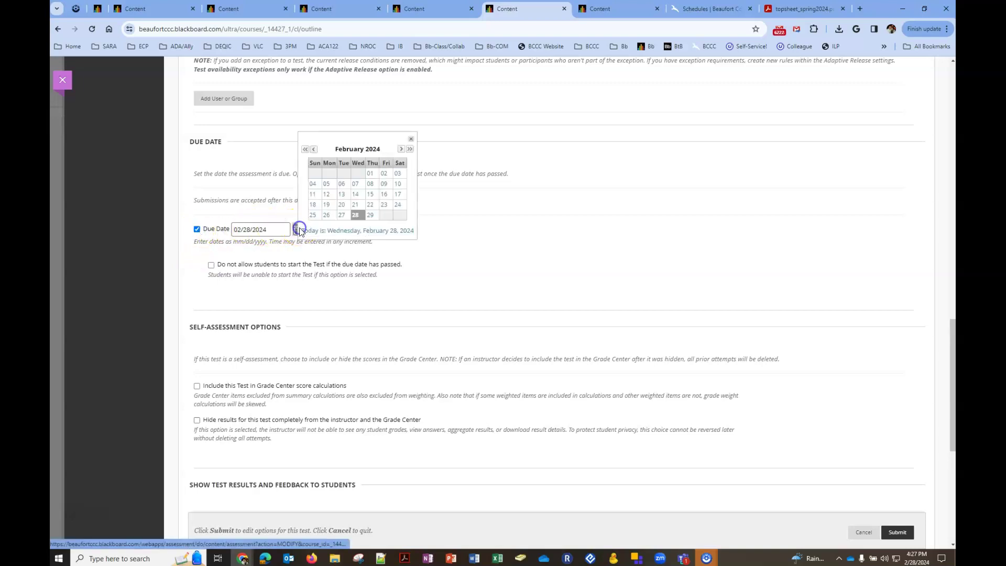
{"action": "left_click", "coordinate": [400, 149]}
{"action": "left_click", "coordinate": [326, 194]}
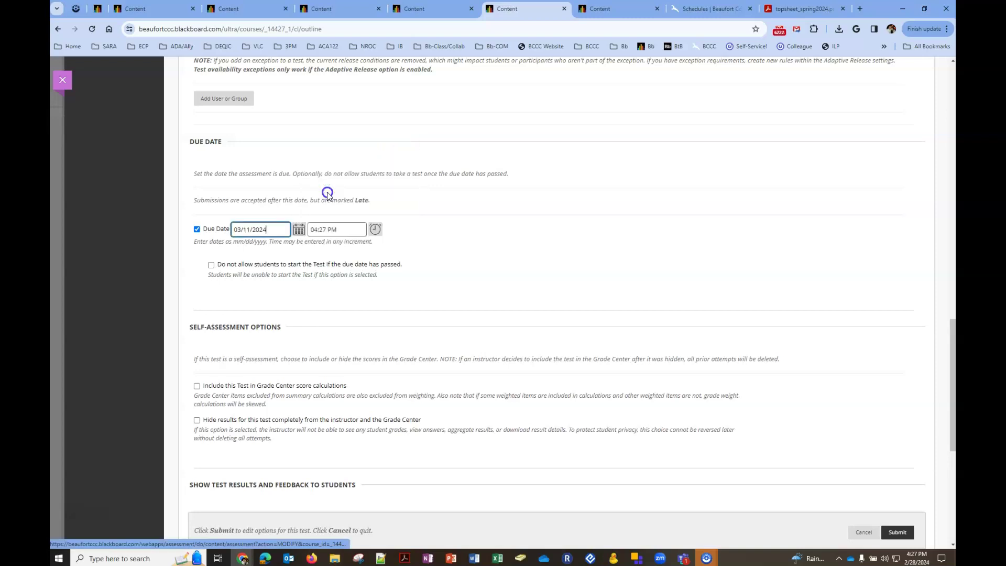
Set the due time to End of Day (11:59 PM) and block students from starting the test after the due date
{"action": "left_click", "coordinate": [375, 229]}
{"action": "left_click_drag", "start_coordinate": [419, 164], "coordinate": [425, 246]}
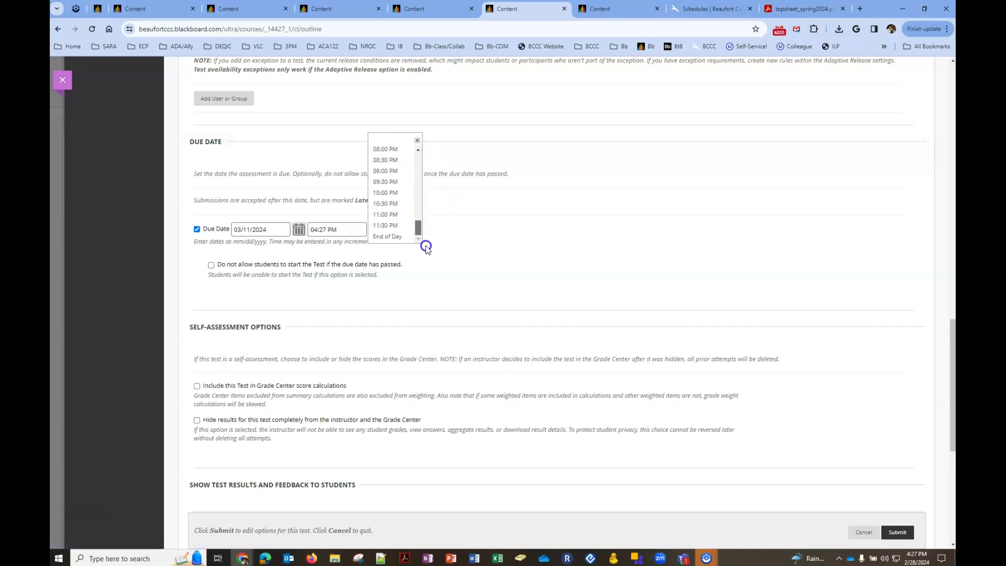
{"action": "left_click", "coordinate": [387, 237]}
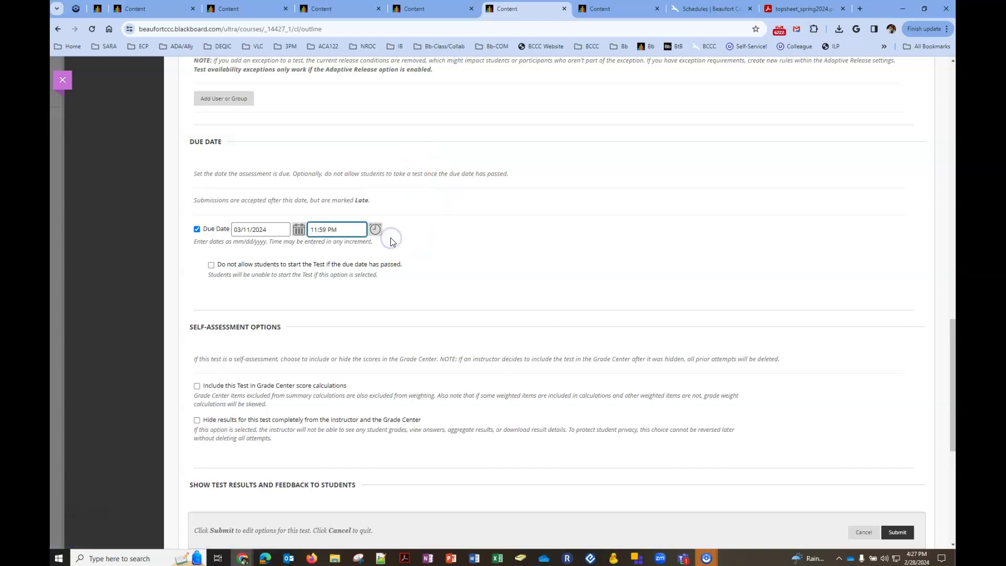
{"action": "left_click", "coordinate": [211, 266]}
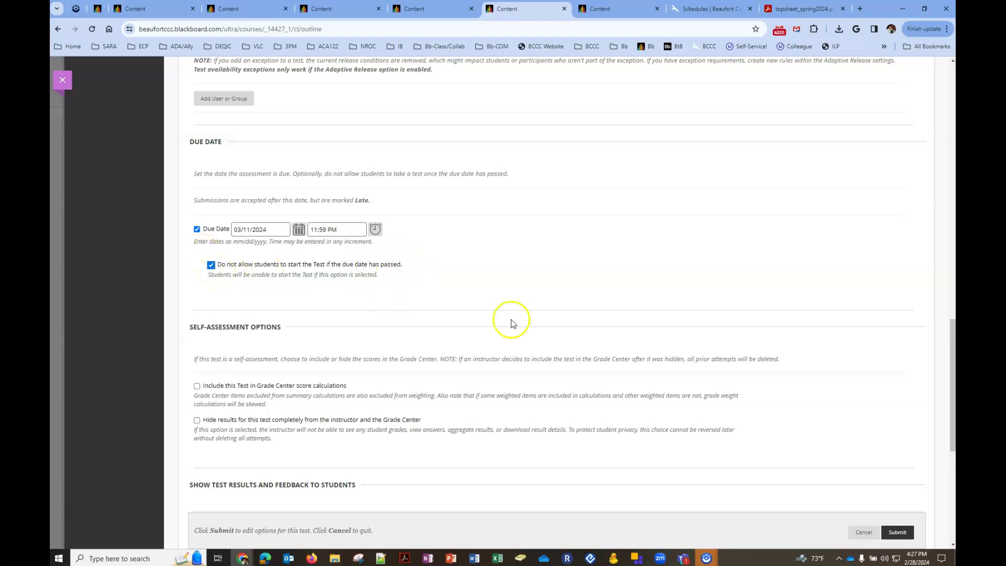
Compare settings against the Word guide, then submit the Introductory Assignment's test options
{"action": "left_click", "coordinate": [473, 559]}
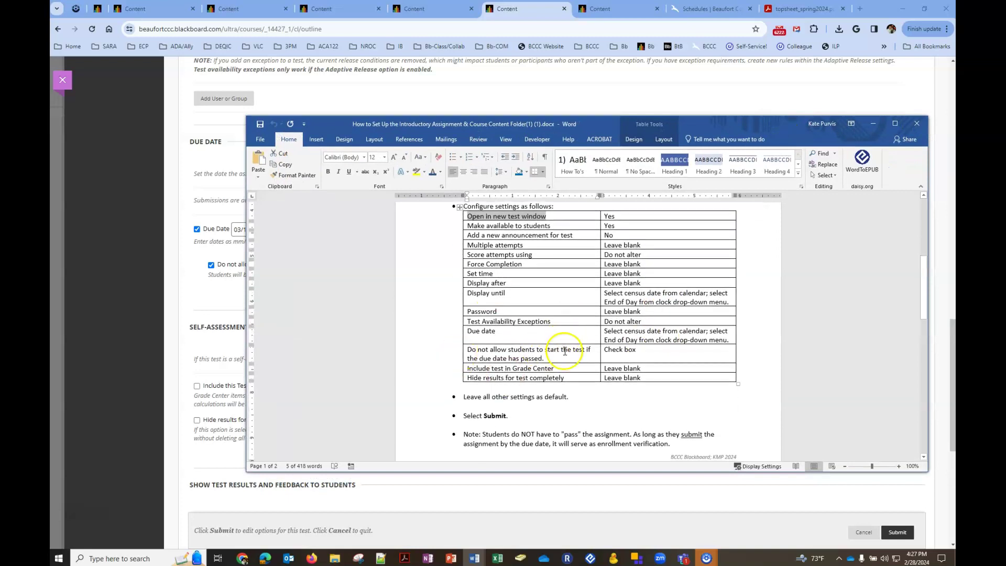
{"action": "left_click", "coordinate": [872, 123]}
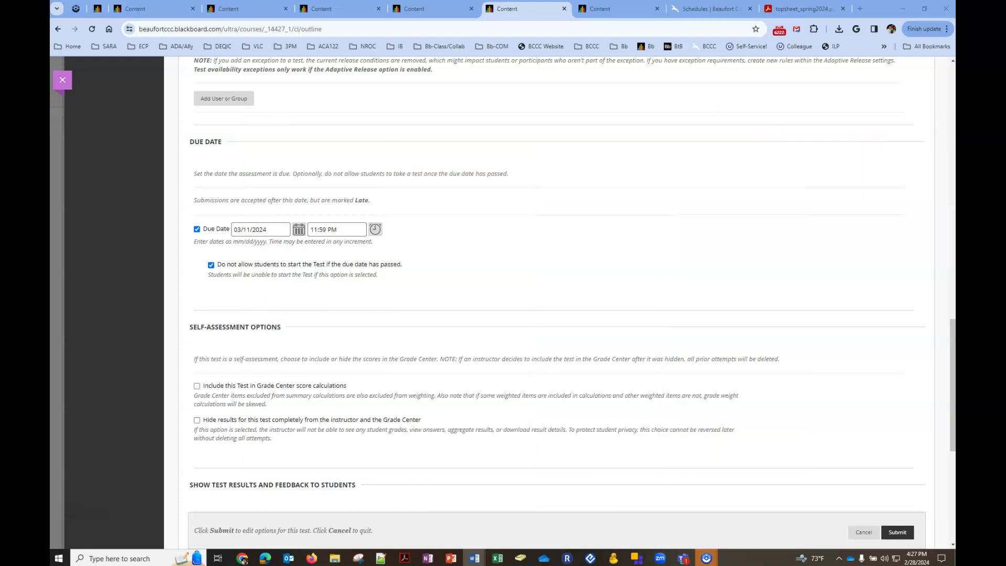
{"action": "scroll", "coordinate": [643, 433], "scroll_direction": "down", "scroll_amount": 2}
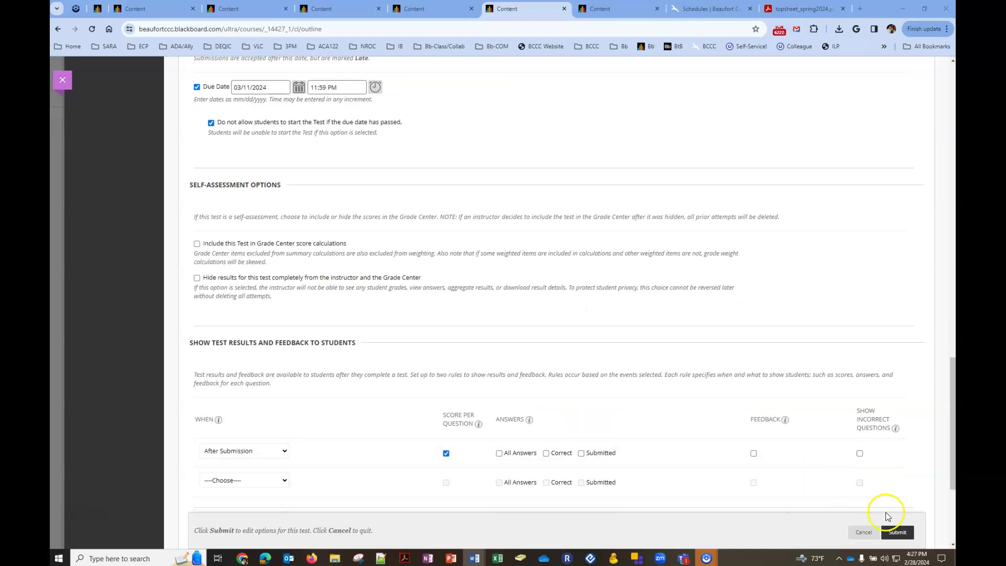
{"action": "left_click", "coordinate": [897, 532]}
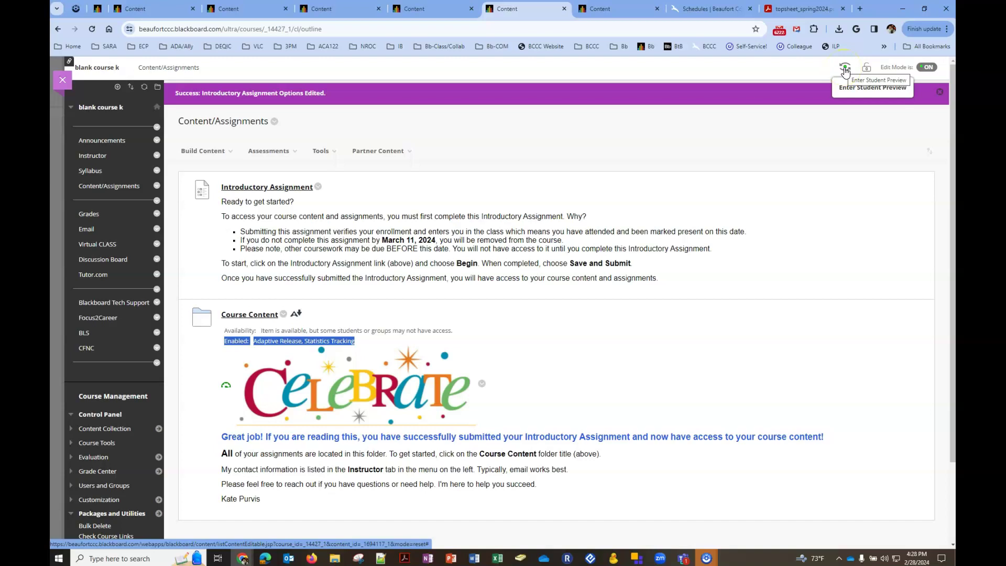
Enter Student Preview and go to Content/Assignments, where only the Introductory Assignment is listed
{"action": "left_click", "coordinate": [846, 71]}
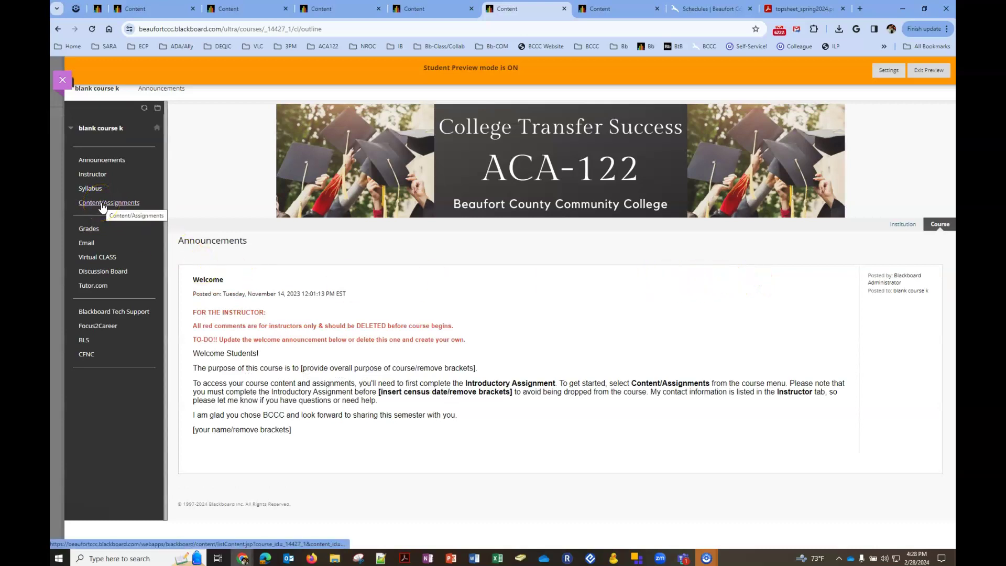
{"action": "left_click", "coordinate": [103, 204]}
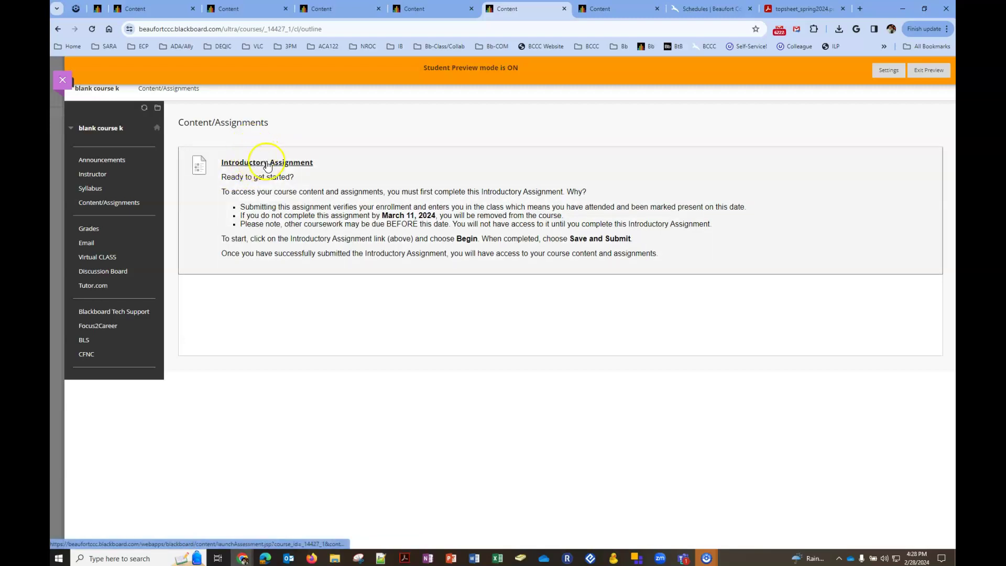
Begin the Introductory Assignment as the preview student and answer YES to the agreement question
{"action": "left_click", "coordinate": [266, 163]}
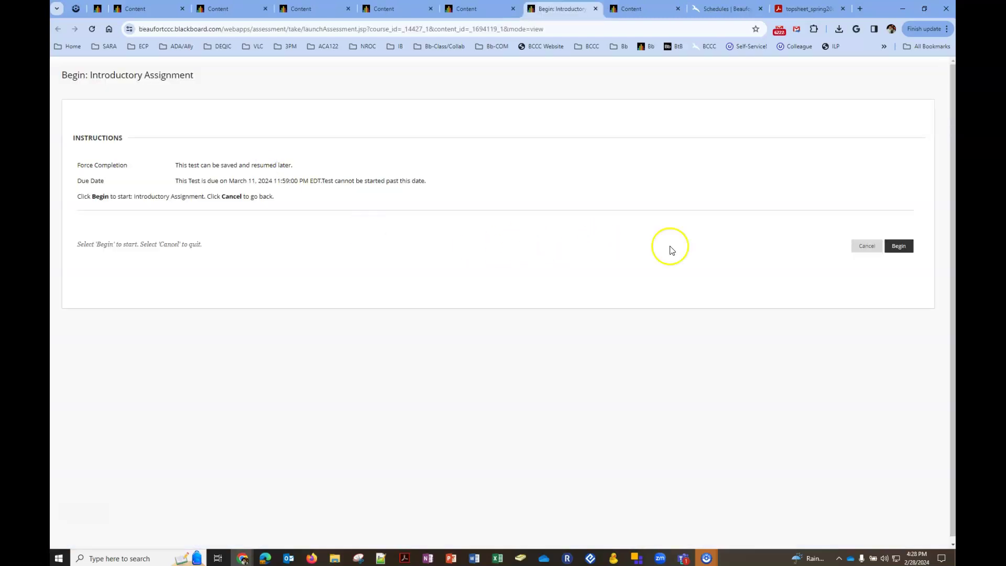
{"action": "left_click", "coordinate": [901, 248]}
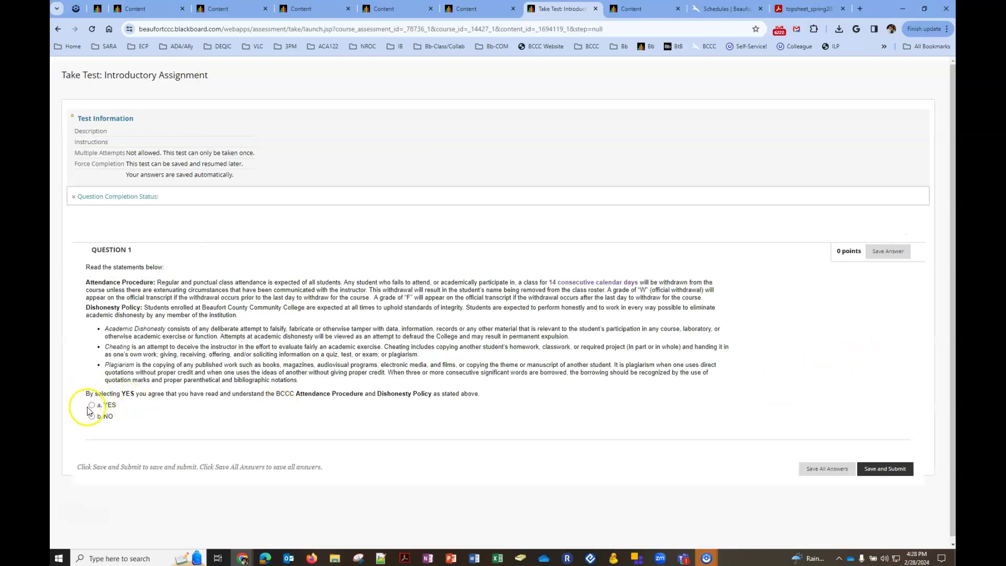
{"action": "left_click", "coordinate": [92, 405]}
Save and Submit the assignment, confirm the submission and move on to the review
{"action": "left_click", "coordinate": [884, 471]}
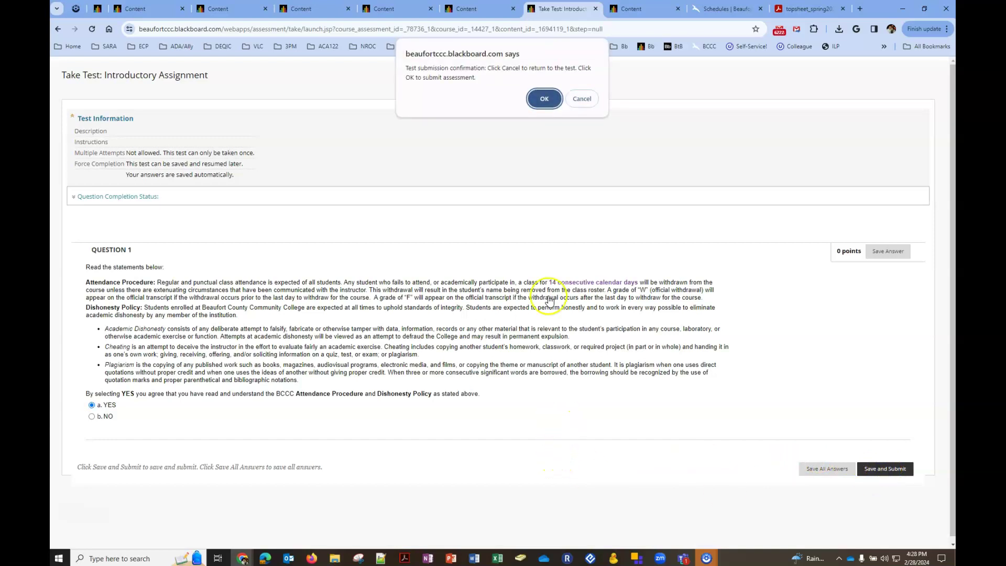
{"action": "left_click", "coordinate": [542, 100]}
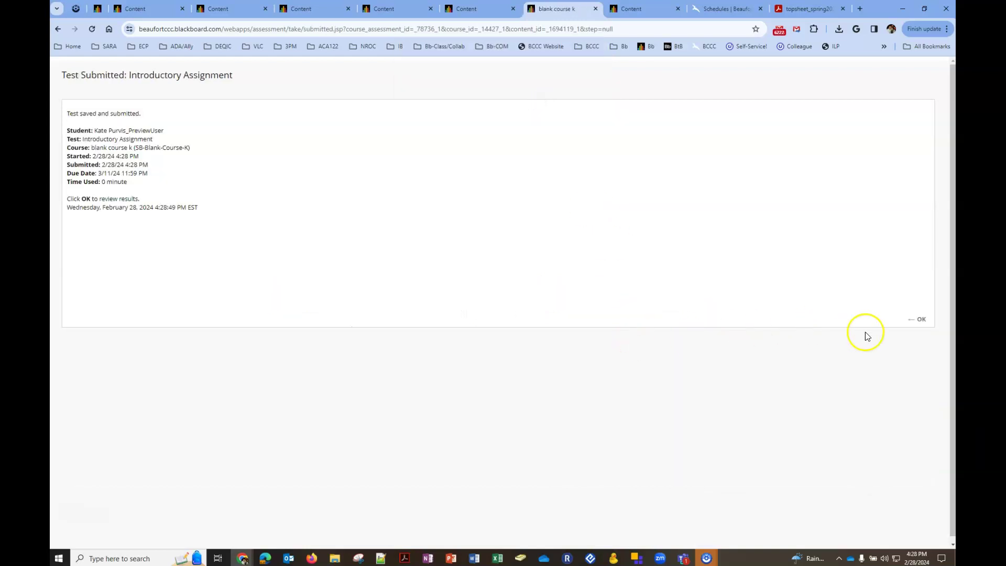
{"action": "left_click", "coordinate": [917, 320]}
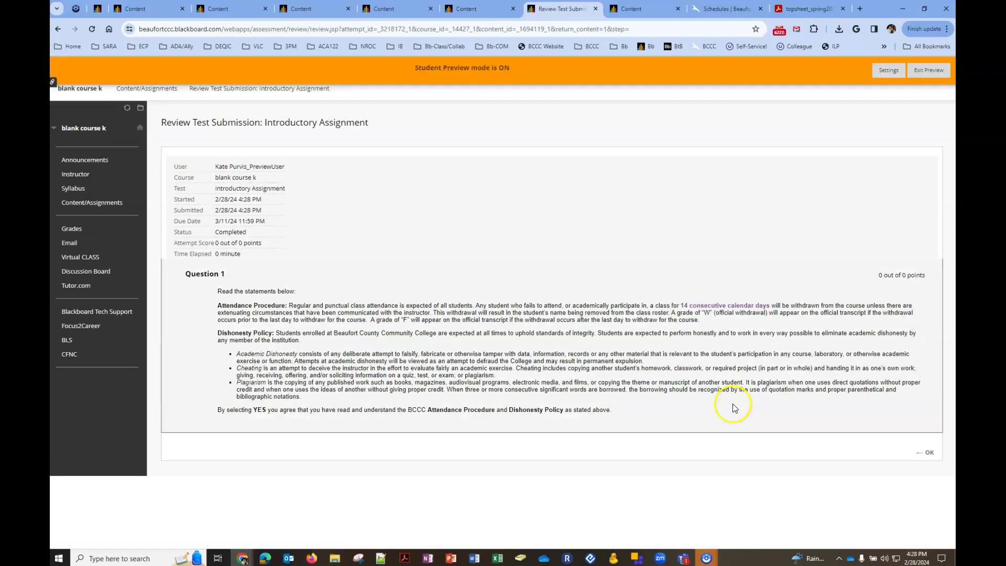
Finish the review, then save Student Preview settings to always keep the preview user and all data on exit
{"action": "left_click", "coordinate": [929, 453]}
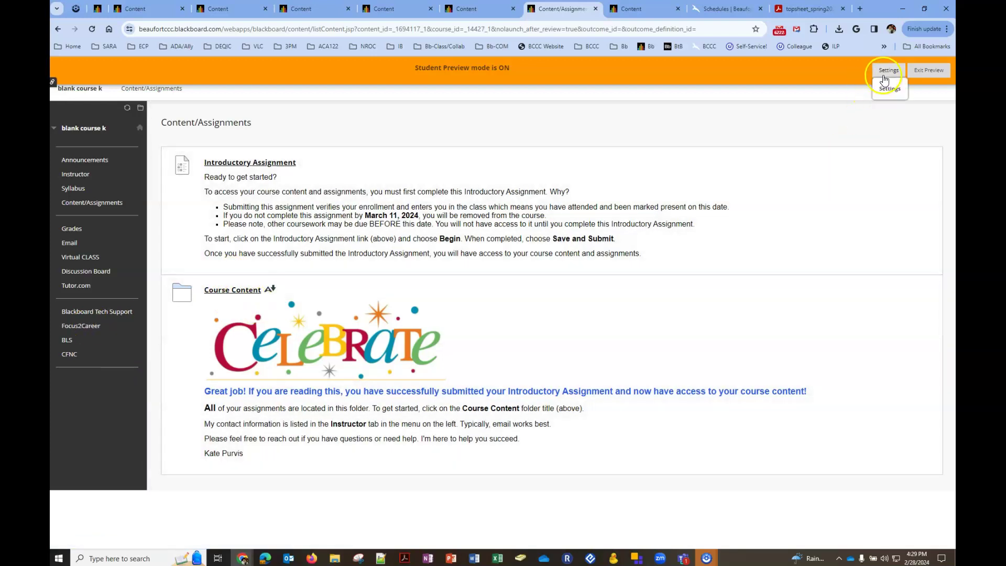
{"action": "left_click", "coordinate": [887, 73]}
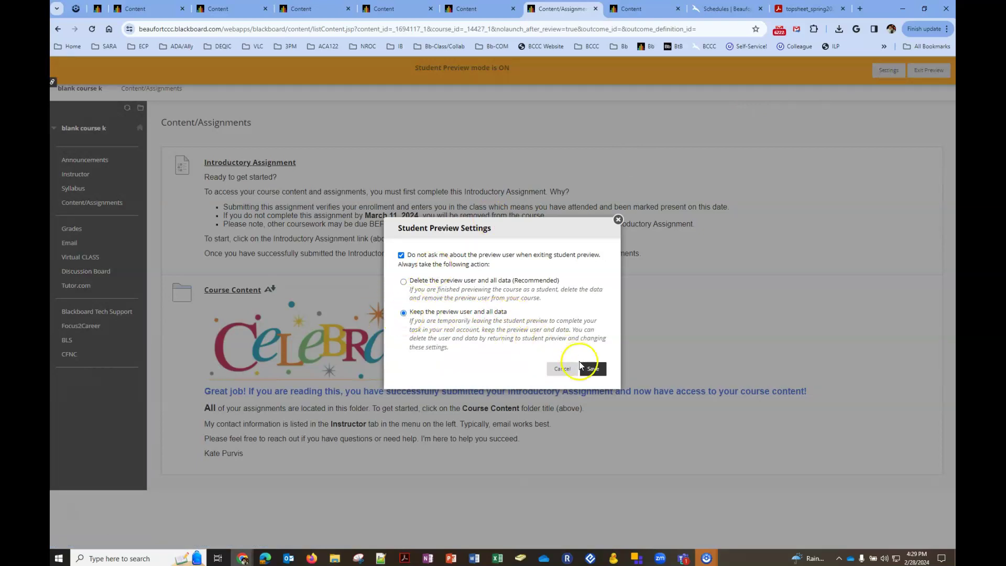
{"action": "left_click", "coordinate": [595, 373]}
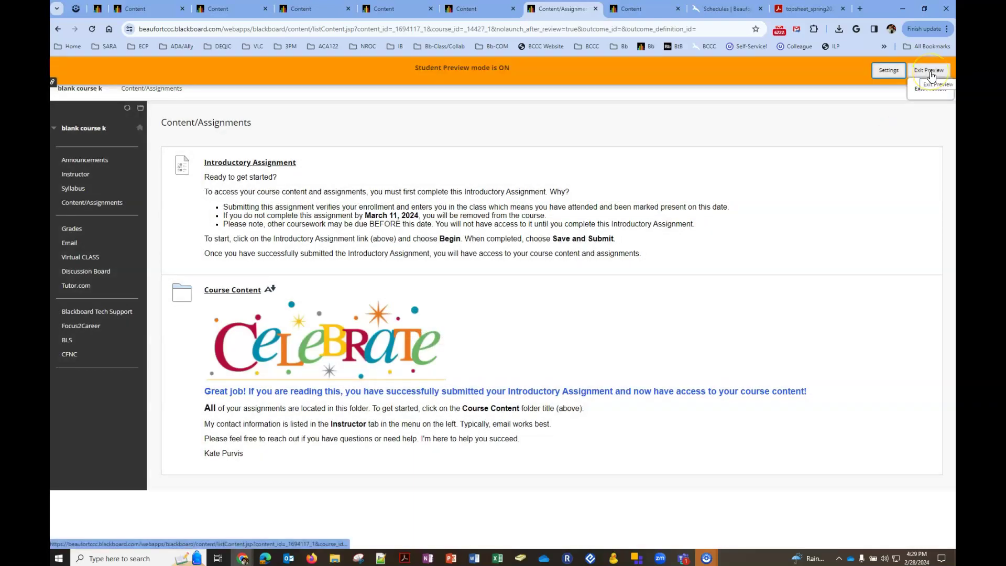
Exit Student Preview, keeping the preview user, and land back on the instructor Announcements page
{"action": "left_click", "coordinate": [929, 73]}
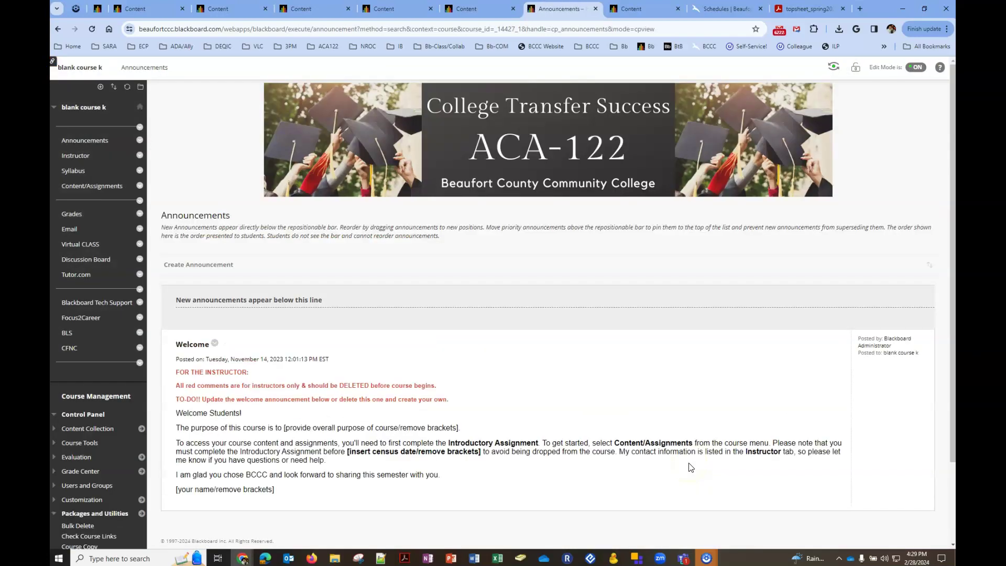
{"action": "left_click", "coordinate": [693, 340]}
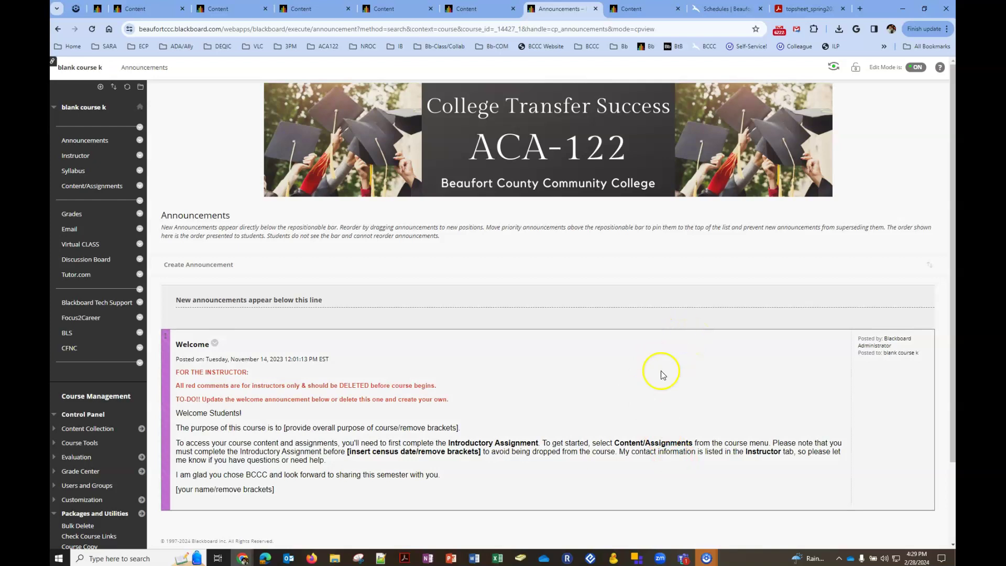